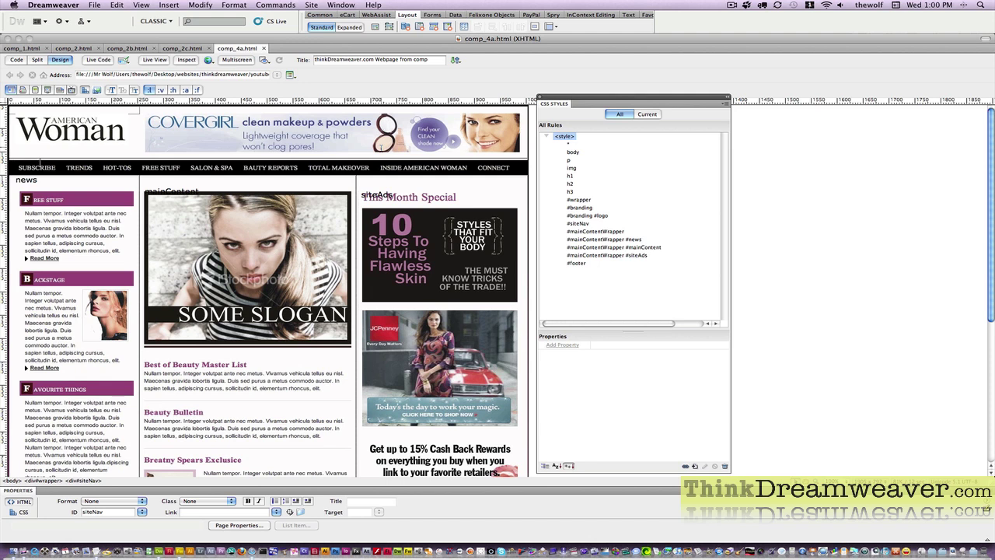
# Step: Show the guides, move the one between mainContent and siteAds out to the page's outer edge, and measure the banner area's guide spacing
pyautogui.press('super+shift')
pyautogui.press('super+semicolon')
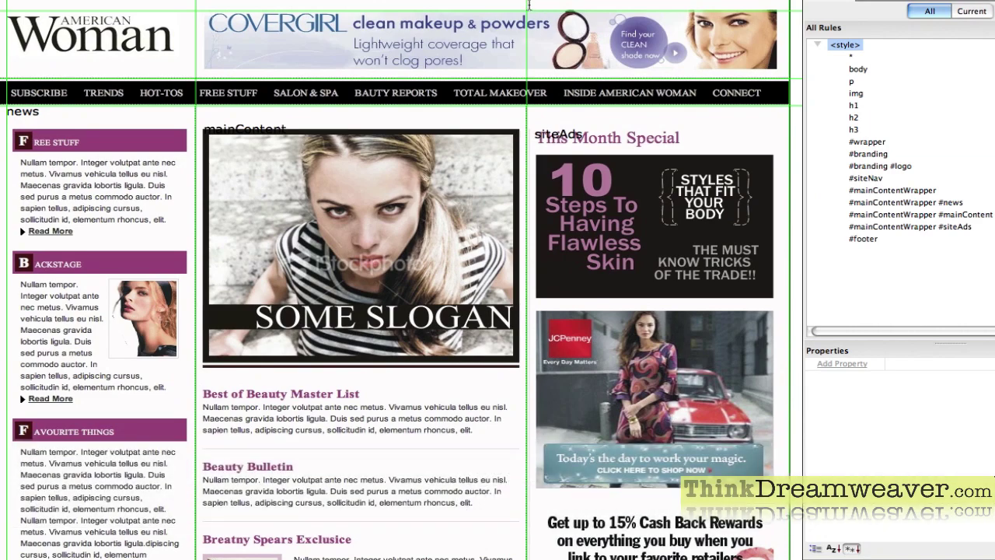
pyautogui.moveTo(529, 6); pyautogui.dragTo(841, 15)
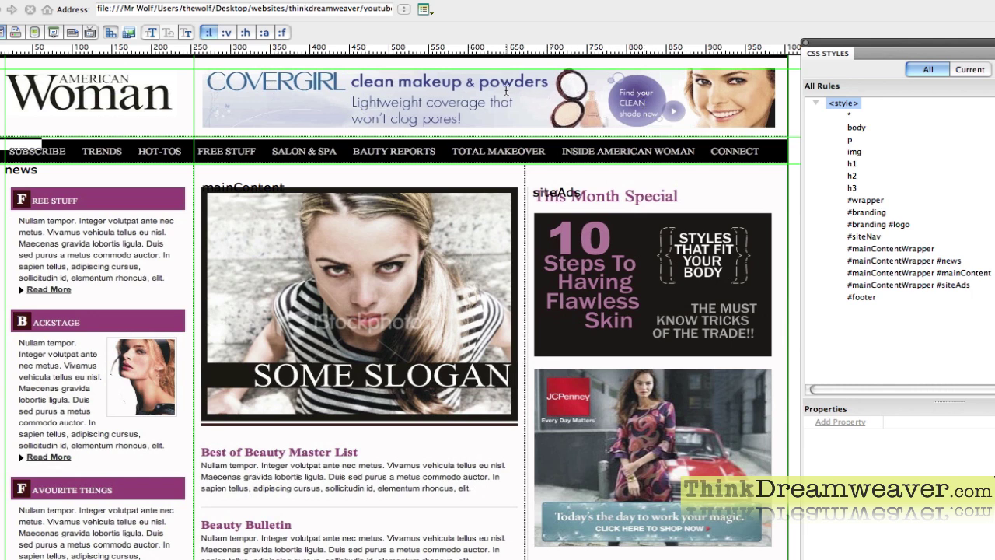
pyautogui.press('super')
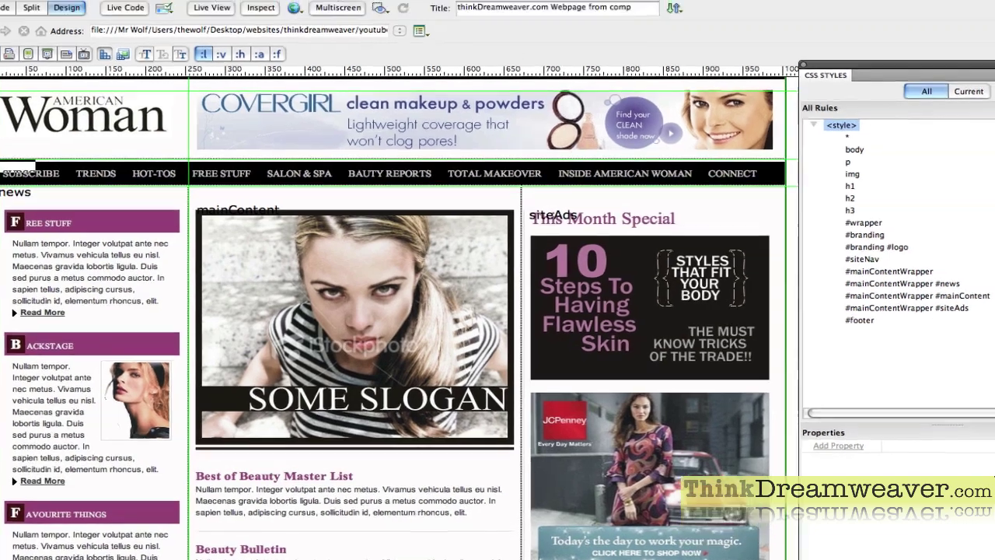
# Step: Start inserting a div tag and set its placement to After tag <div id="logo">
pyautogui.click(537, 32)
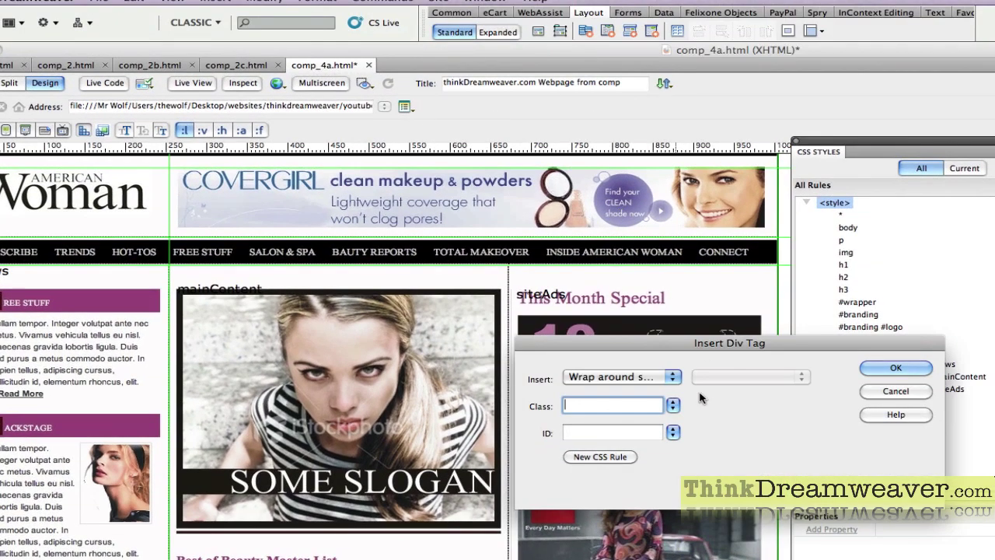
pyautogui.click(655, 377)
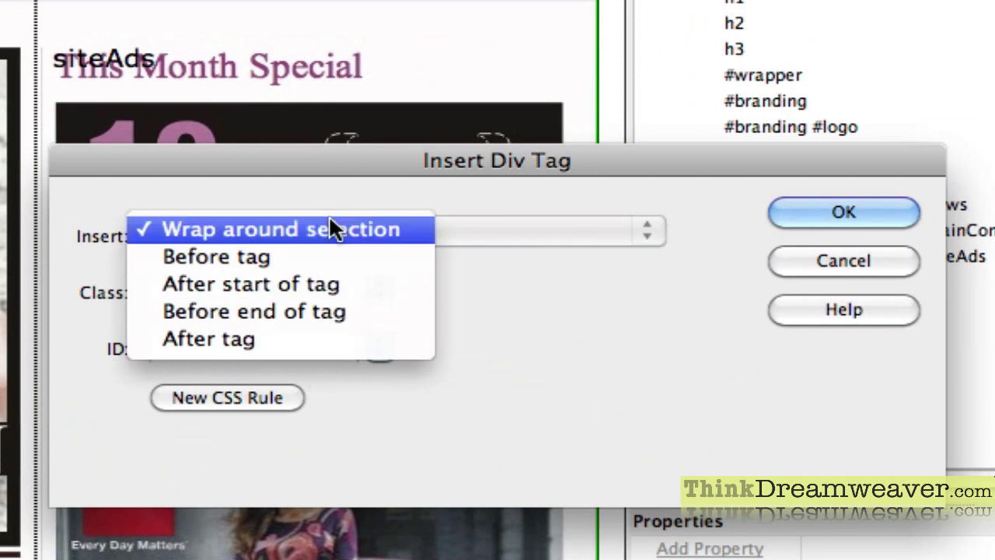
pyautogui.click(329, 220)
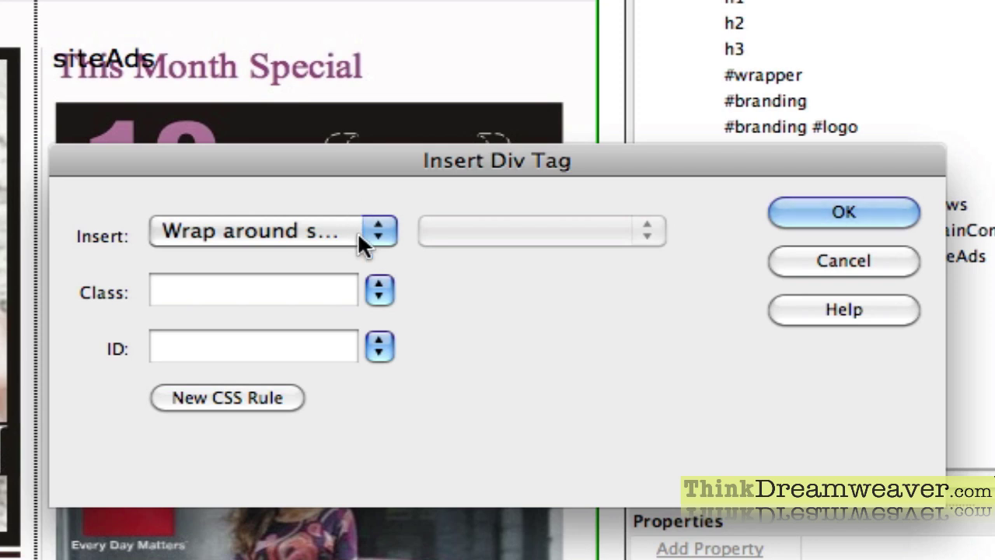
pyautogui.click(358, 231)
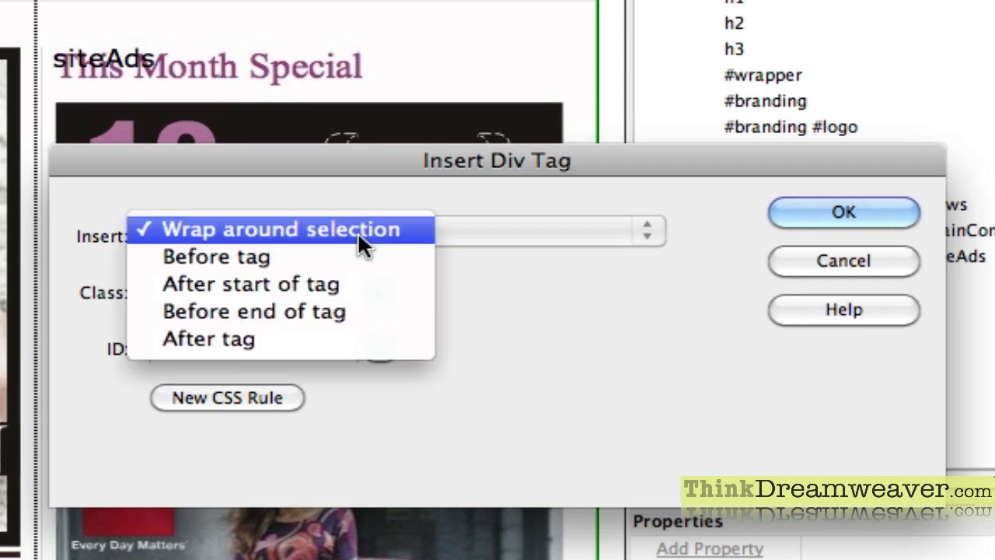
pyautogui.click(309, 341)
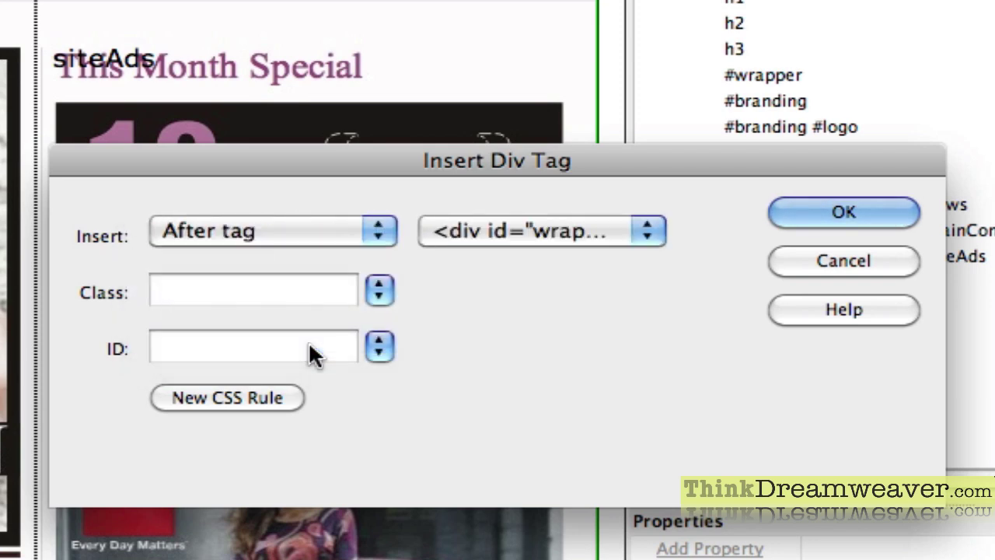
pyautogui.click(533, 241)
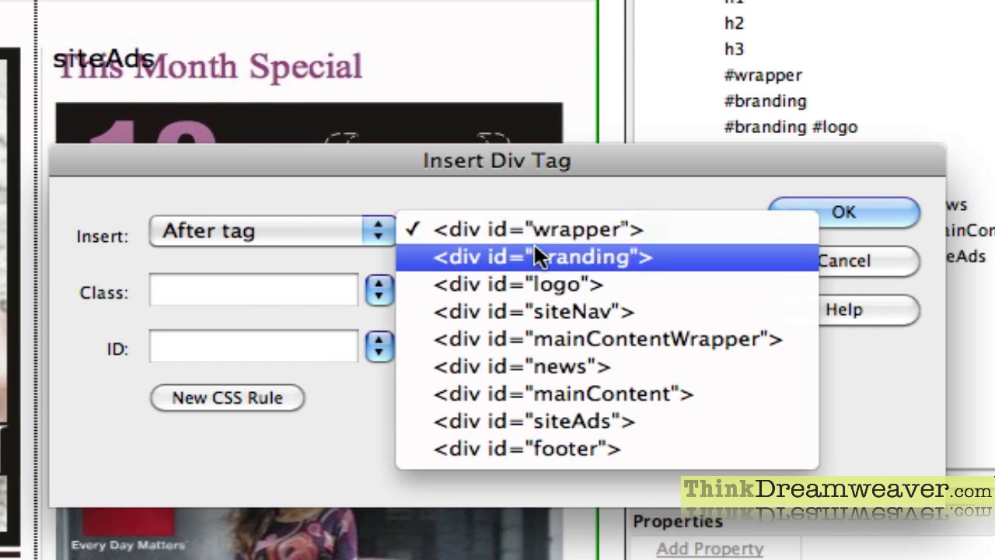
pyautogui.click(565, 284)
# Step: Give the div the ID brandBannerAds and insert it into the page
pyautogui.click(296, 347)
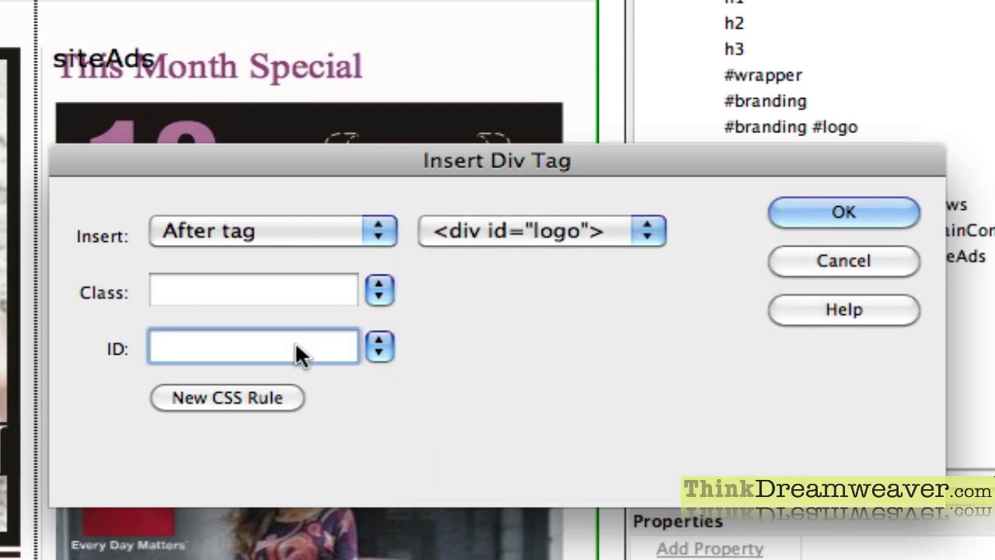
pyautogui.write('b')
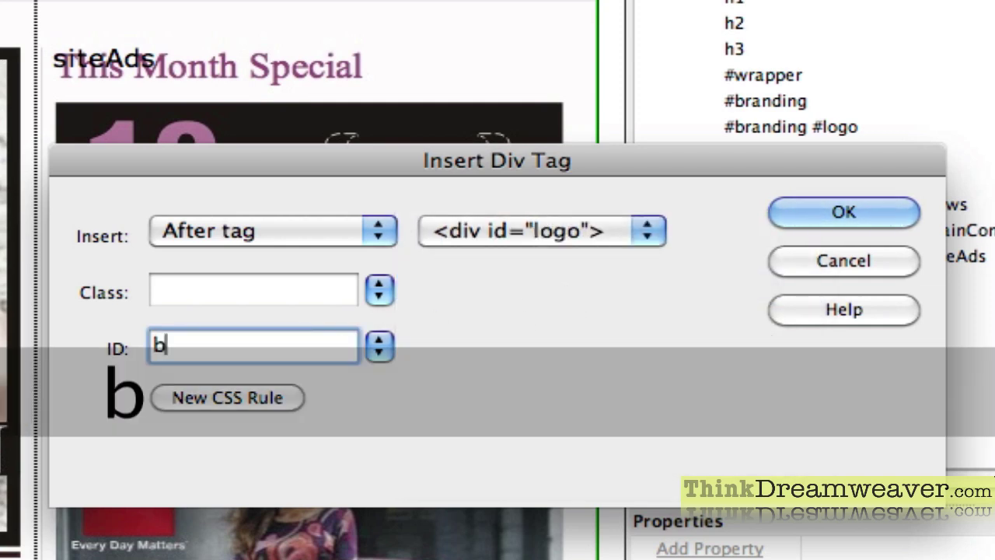
pyautogui.write('rand')
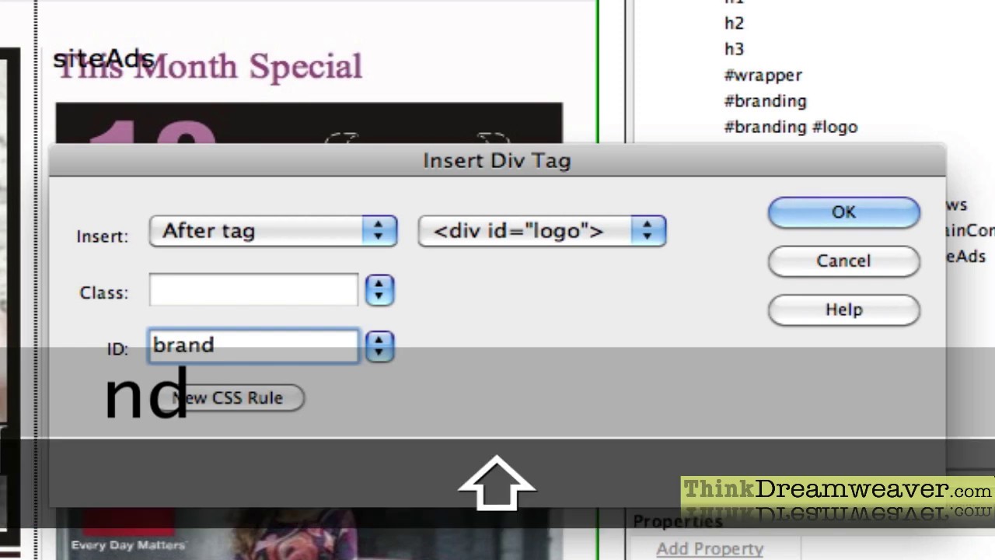
pyautogui.write('Ads')
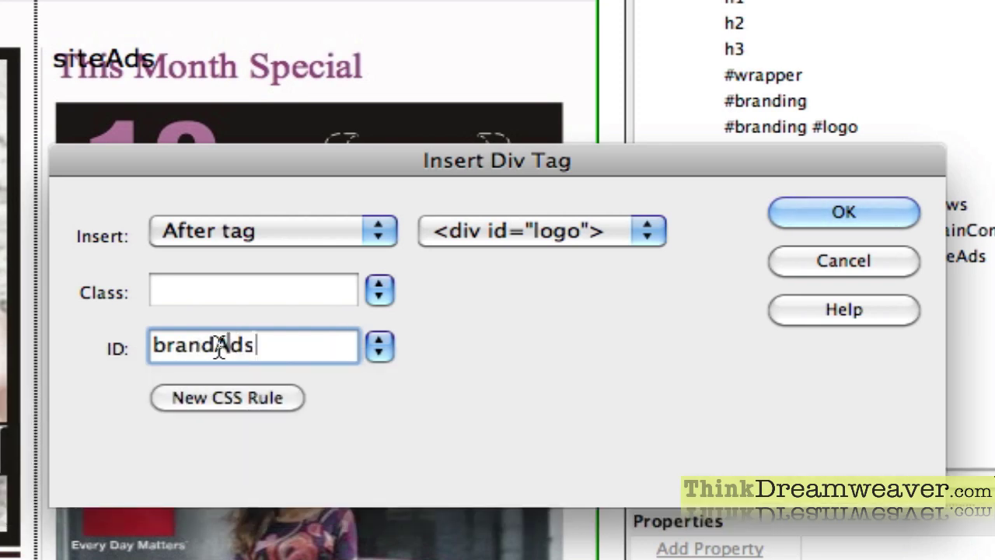
pyautogui.click(219, 345)
pyautogui.write('banner')
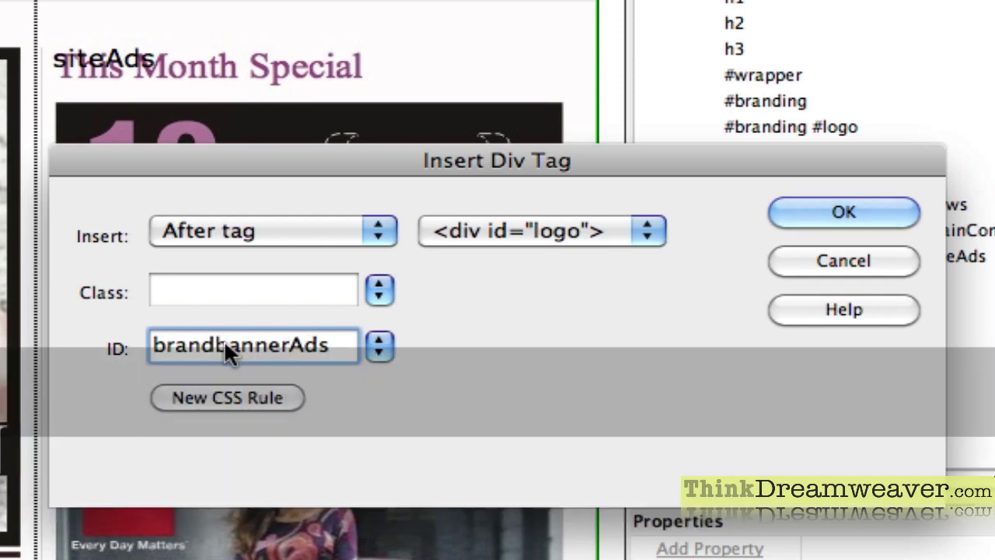
pyautogui.click(224, 345)
pyautogui.press('BackSpace')
pyautogui.write('B')
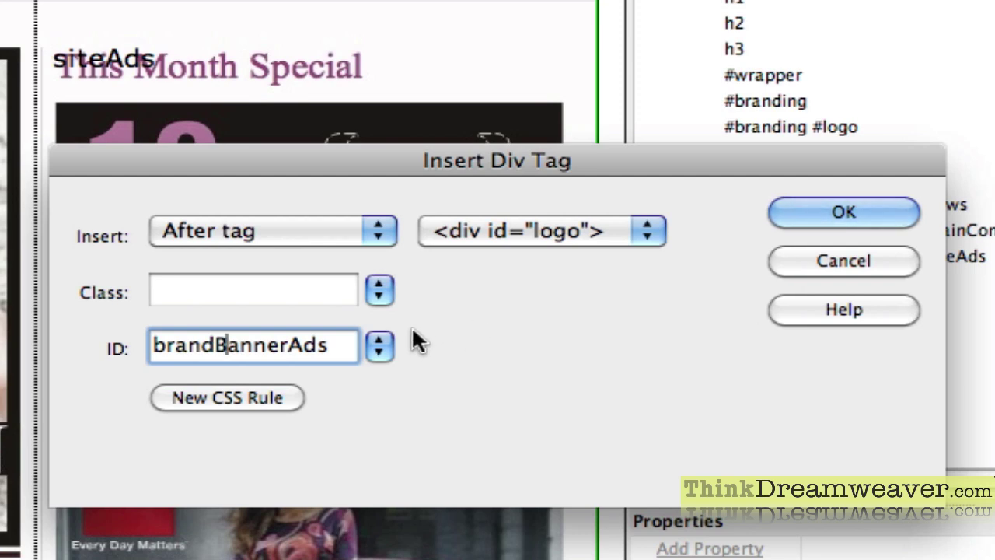
pyautogui.click(799, 211)
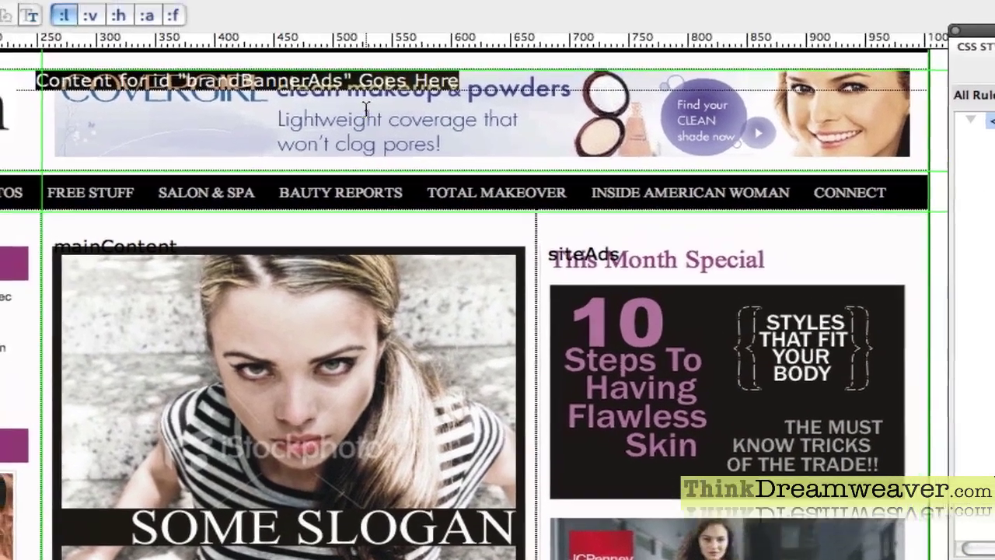
# Step: Delete the placeholder text of the brandBannerAds div, leaving only its first letter, C
pyautogui.press('super')
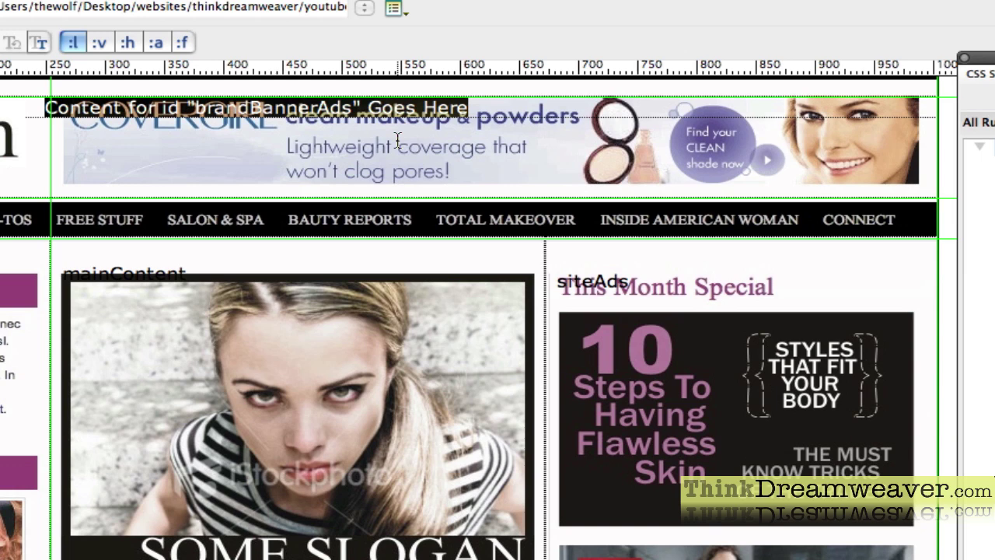
pyautogui.click(379, 108)
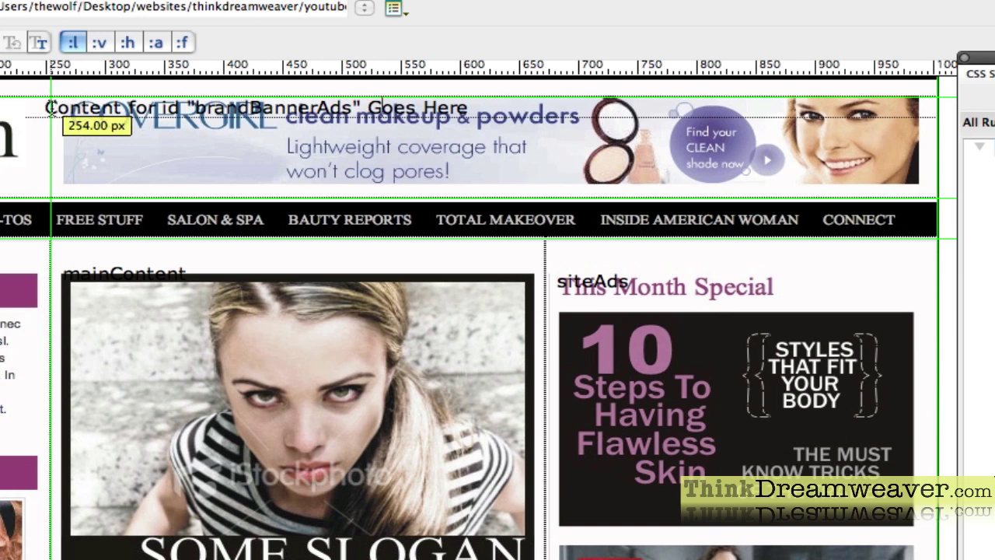
pyautogui.moveTo(48, 107); pyautogui.dragTo(470, 109)
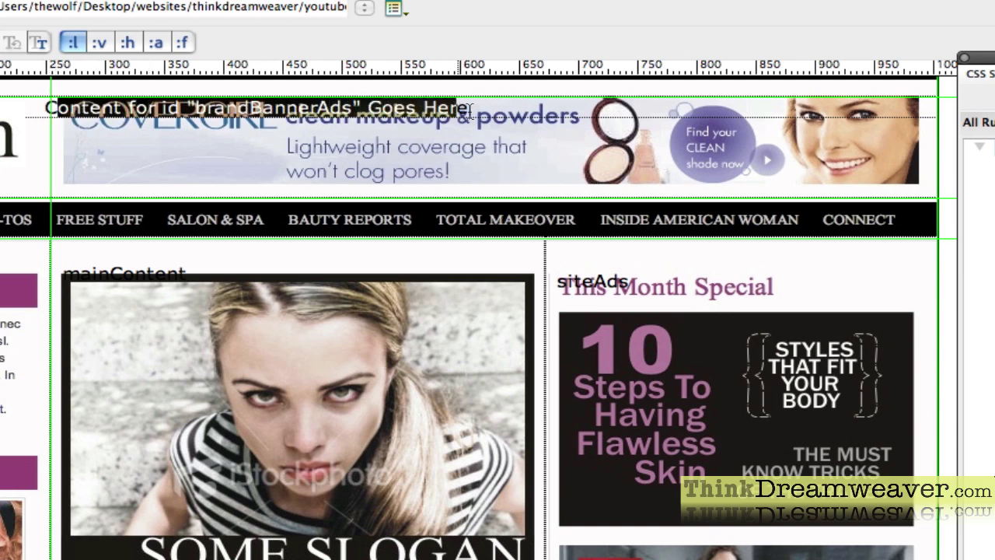
pyautogui.press('BackSpace')
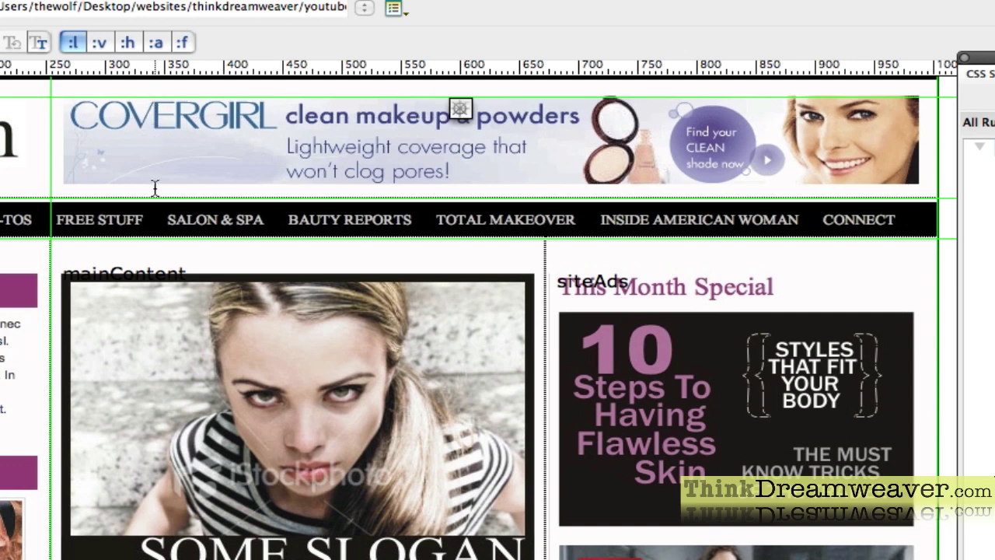
pyautogui.click(105, 559)
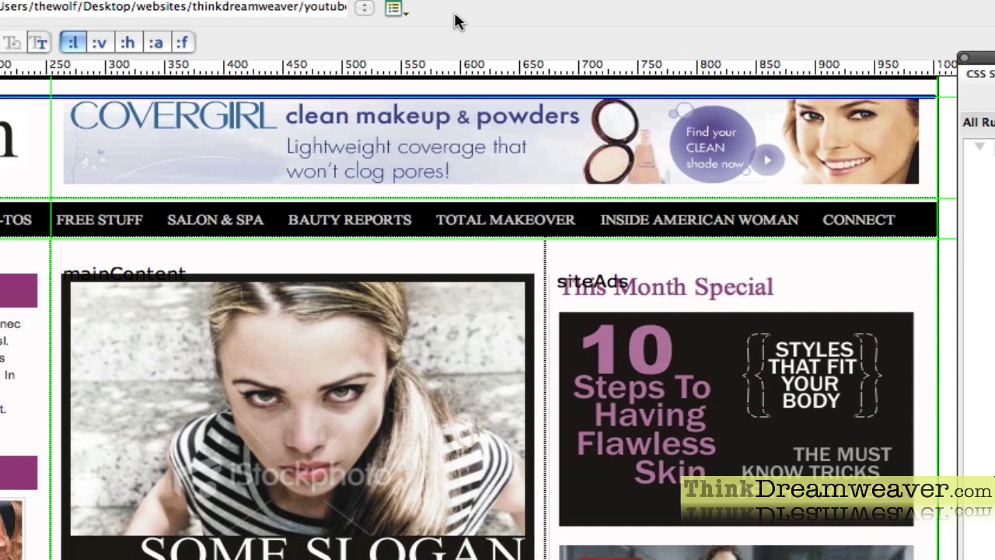
pyautogui.press('super+z')
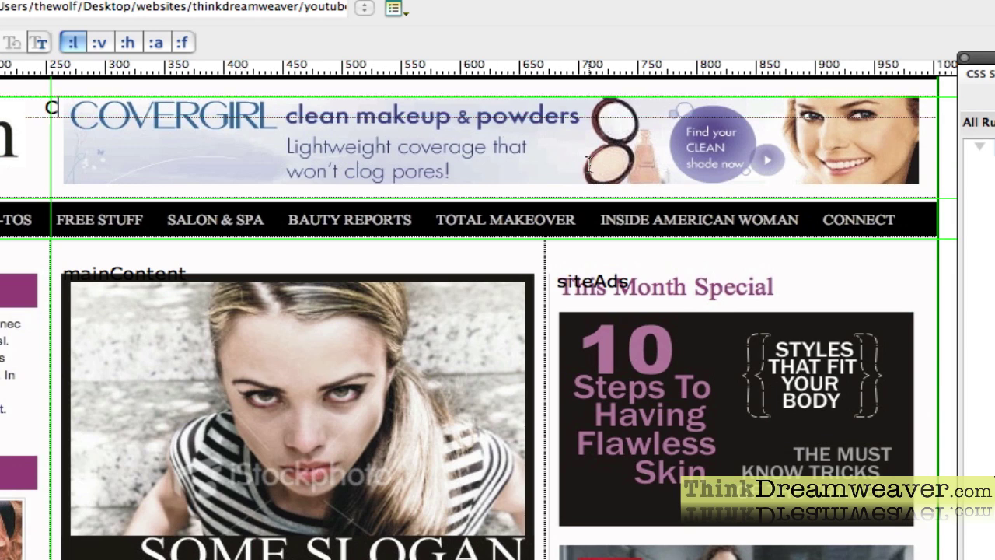
# Step: Measure the banner area's guide spacing, then hide the guides and all visual aids
pyautogui.press('super')
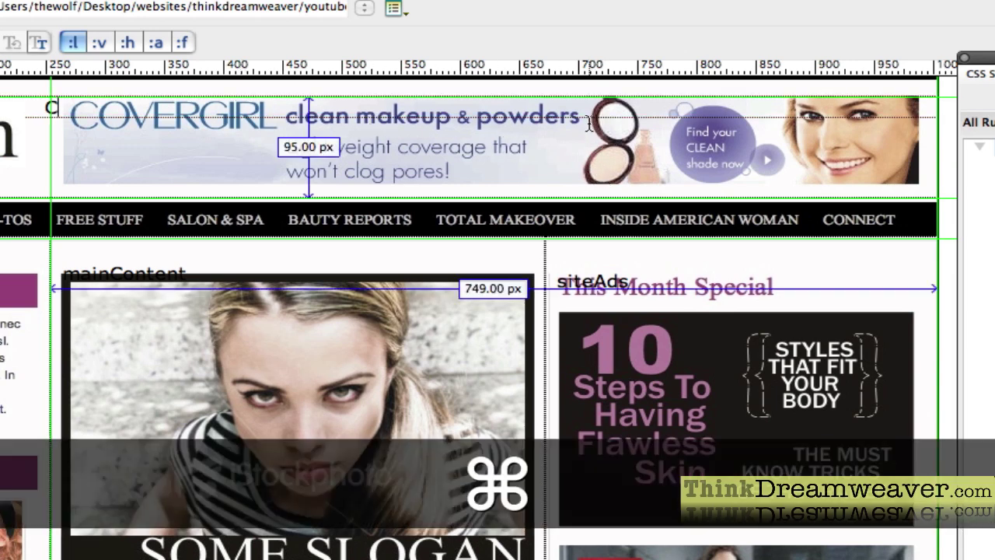
pyautogui.press('super+semicolon')
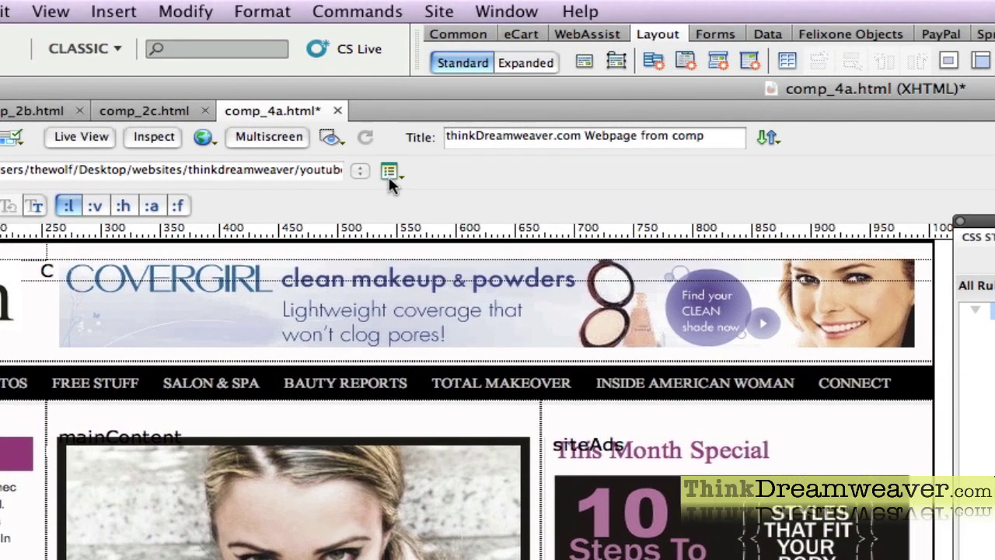
pyautogui.click(392, 170)
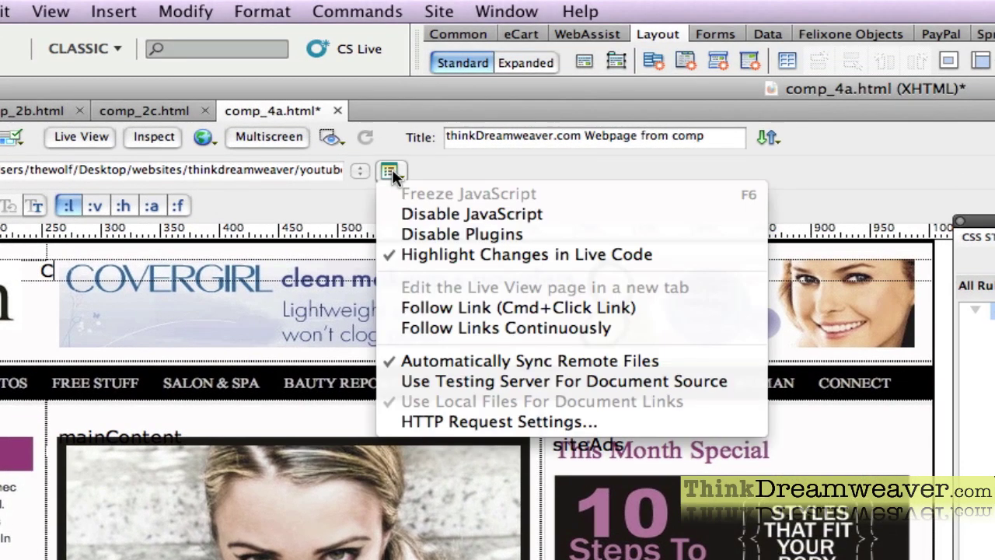
pyautogui.click(433, 161)
pyautogui.click(333, 138)
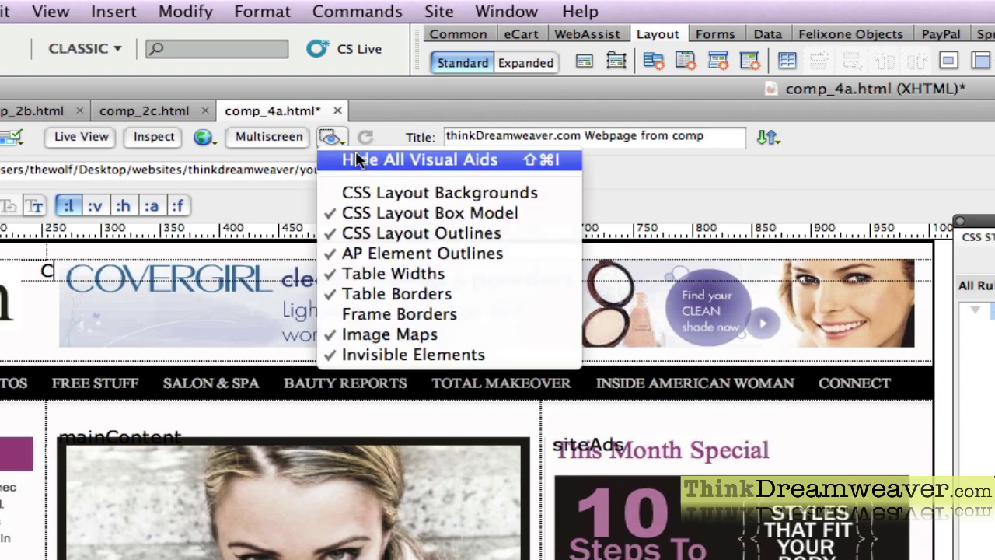
pyautogui.click(355, 158)
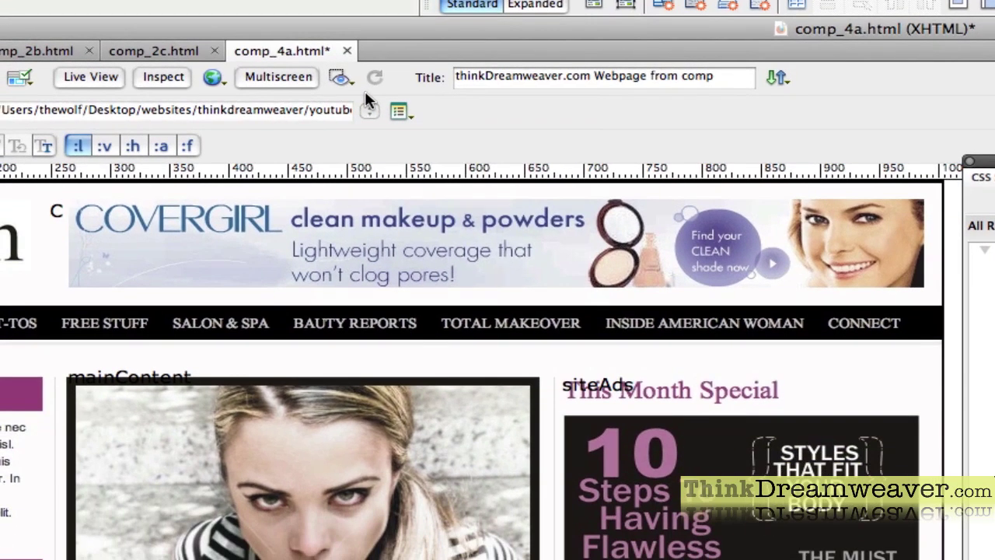
pyautogui.click(346, 79)
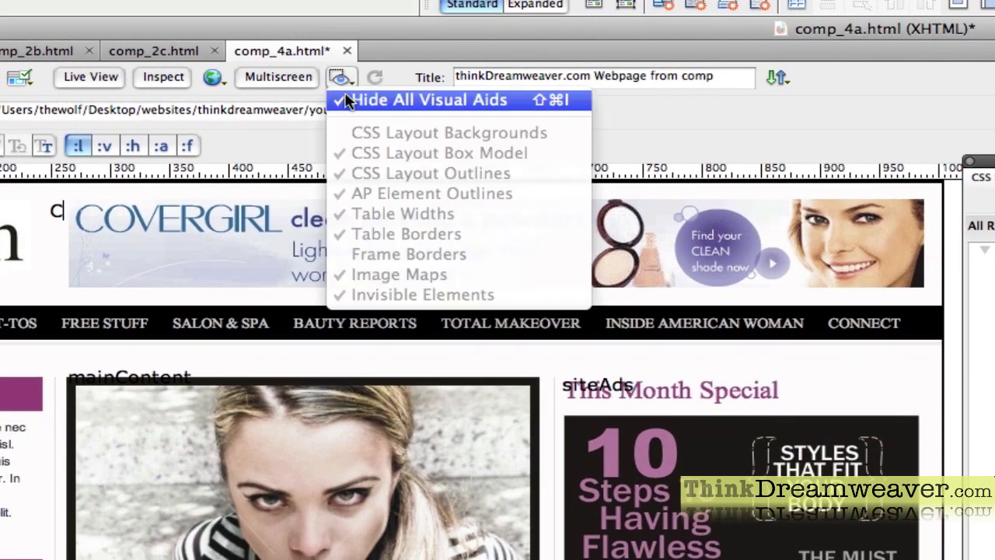
pyautogui.click(346, 96)
pyautogui.click(339, 77)
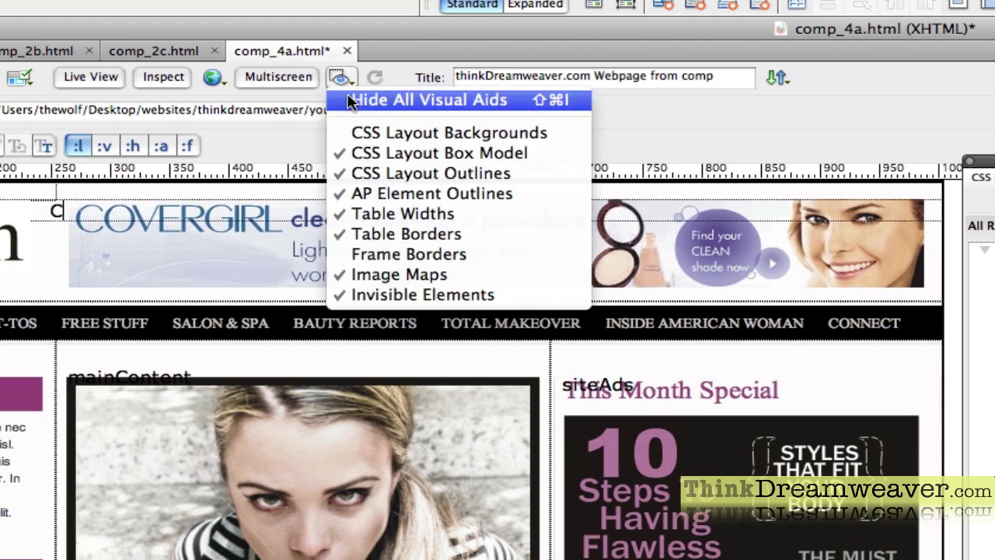
pyautogui.click(342, 97)
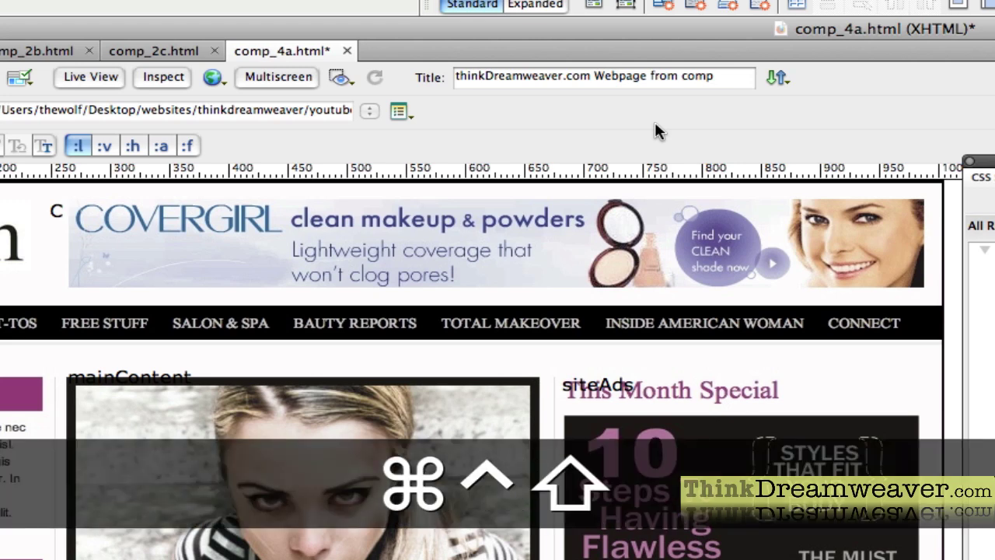
# Step: Copy a screen capture of the COVERGIRL banner, cropped to the banner's edges, to the clipboard
pyautogui.press('super+ctrl+shift+4')
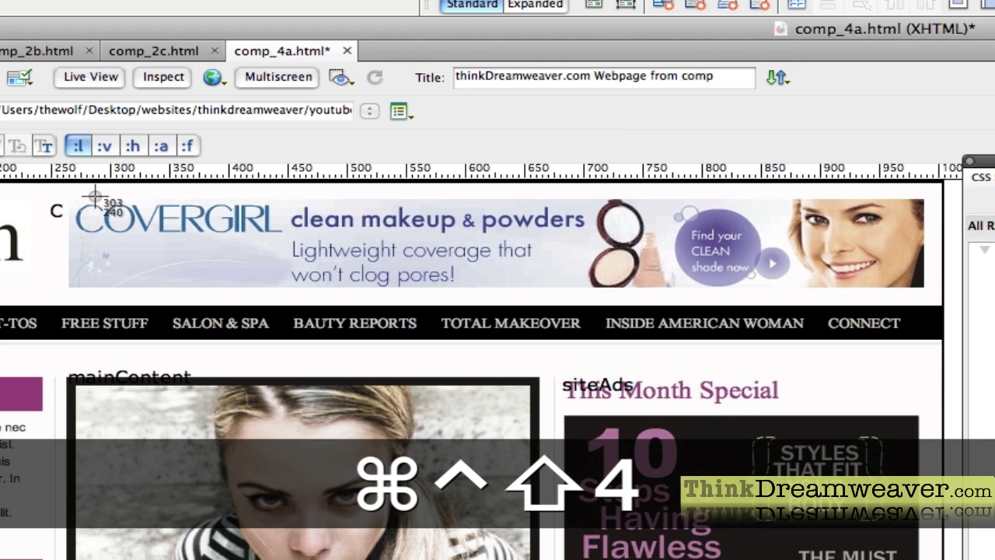
pyautogui.moveTo(75, 204); pyautogui.dragTo(924, 287)
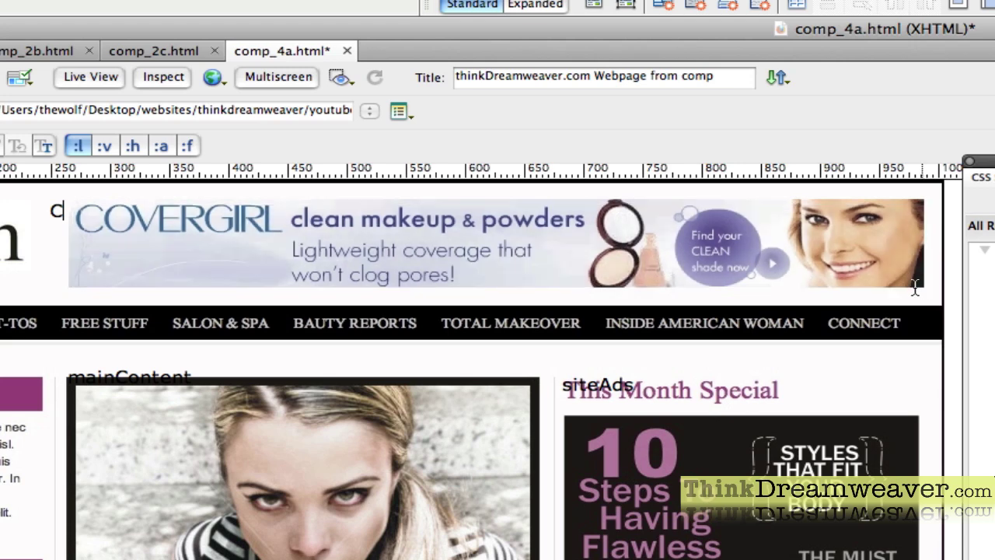
pyautogui.press('super+ctrl+shift+4')
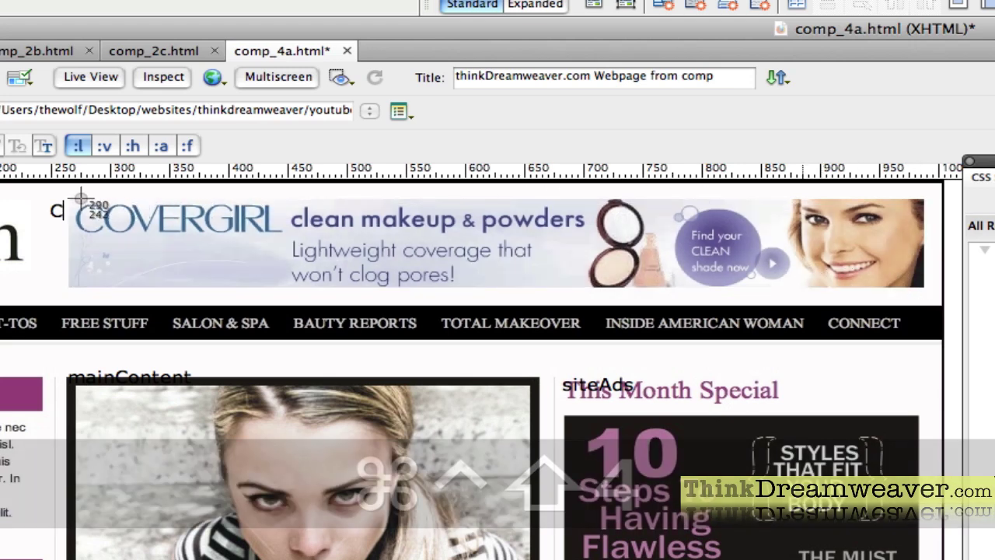
pyautogui.moveTo(70, 200); pyautogui.dragTo(925, 293)
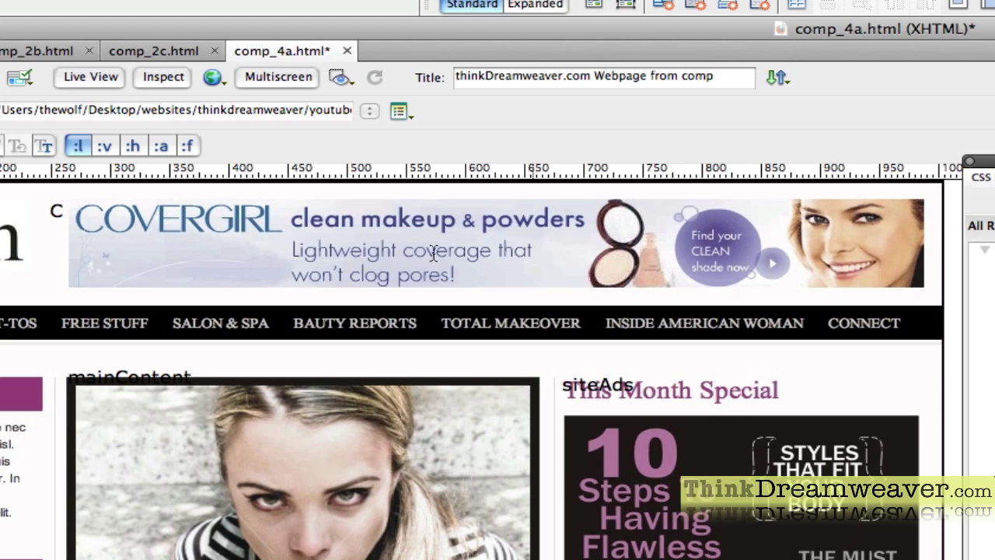
# Step: Replace the letter C in the brandBannerAds div with the copied banner image, optimised as JPEG at 80% quality
pyautogui.press('super+shift+4')
pyautogui.moveTo(52, 209); pyautogui.dragTo(64, 210)
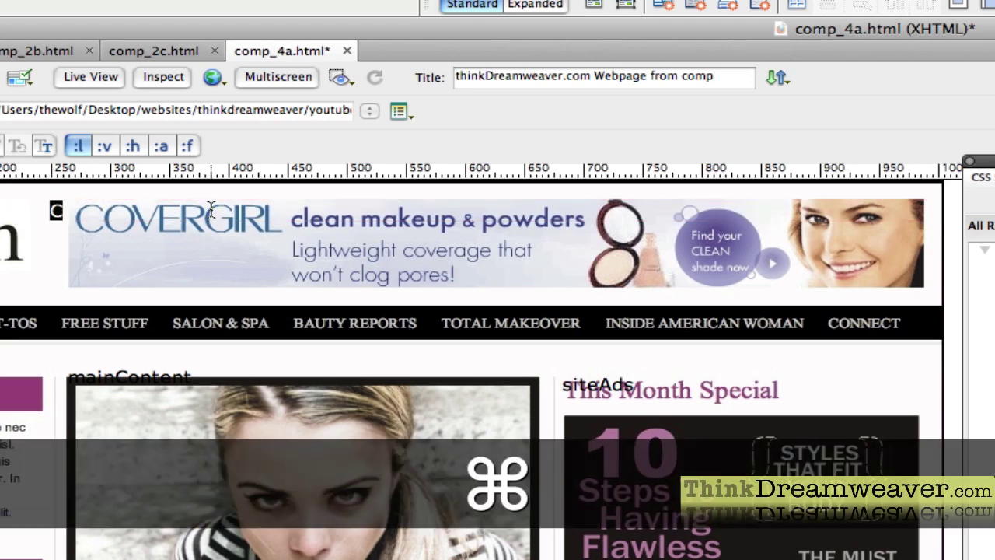
pyautogui.press('super+v')
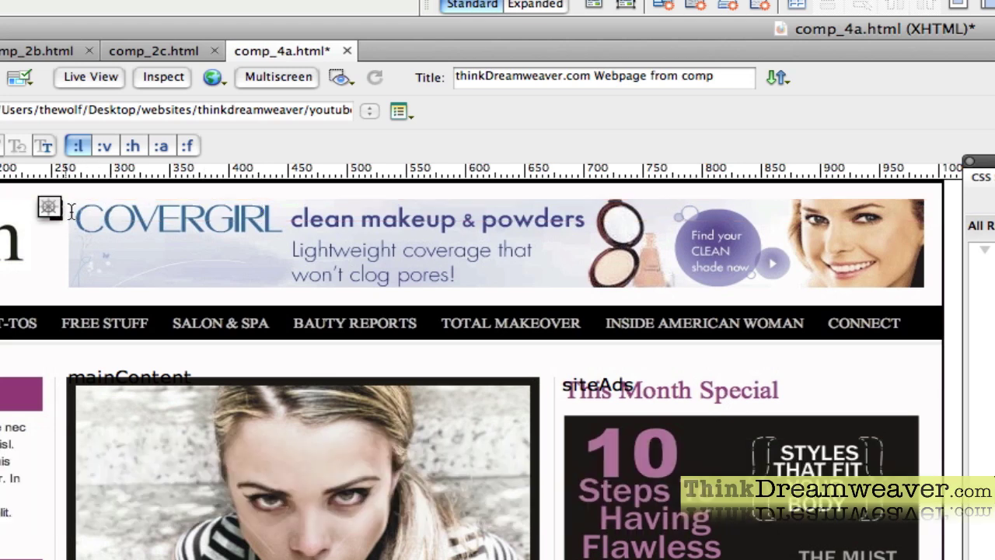
pyautogui.press('super+v')
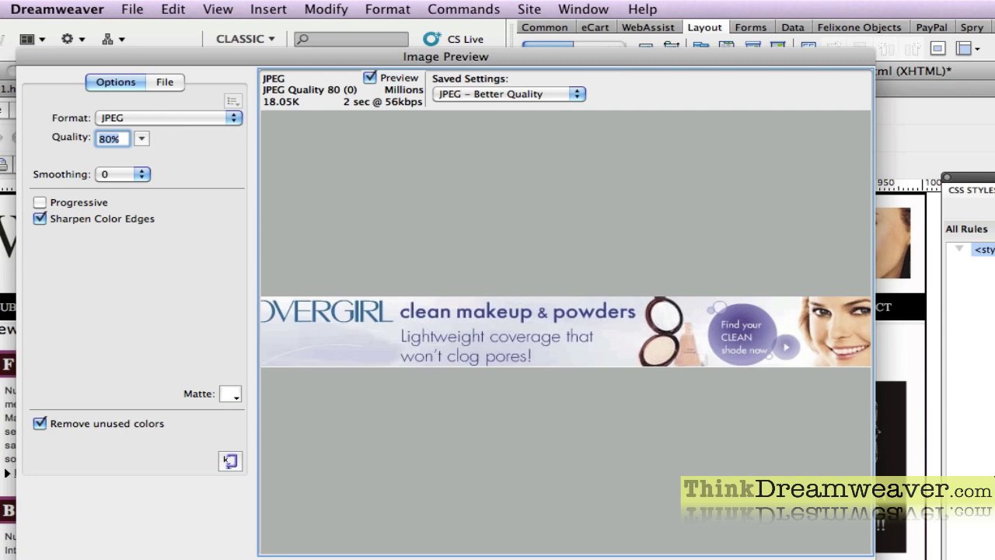
pyautogui.press('Return')
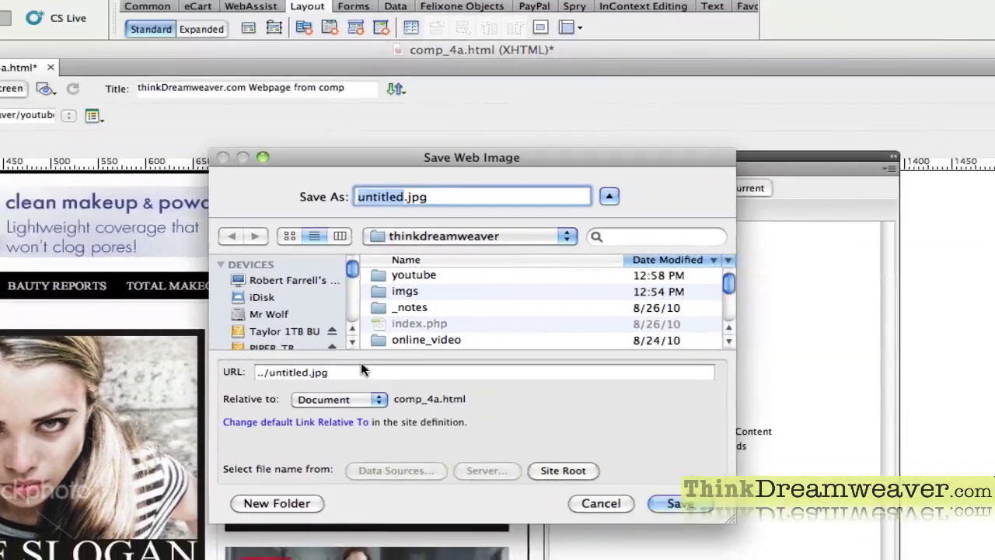
# Step: Name the web image banner_ad_cover_girl_1.jpg
pyautogui.write('bannd')
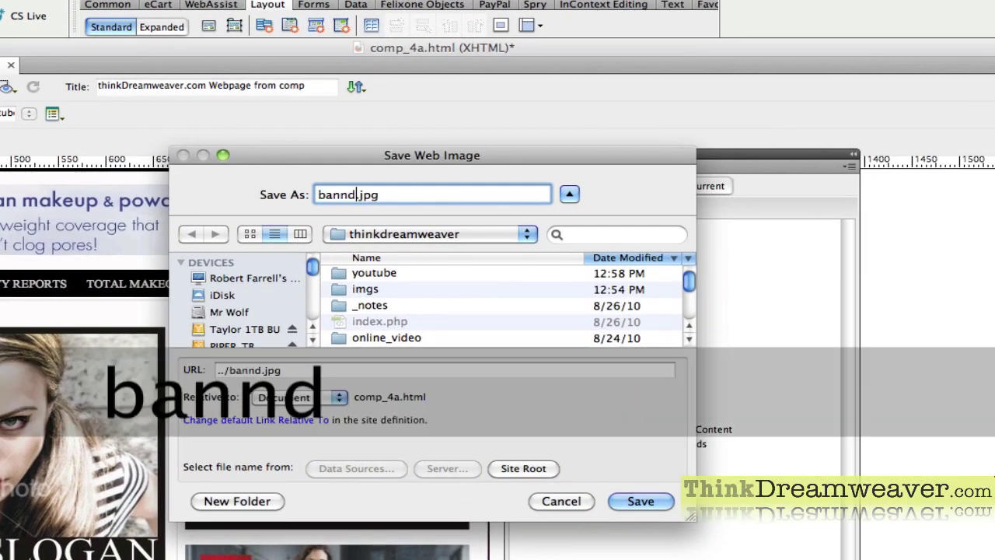
pyautogui.press('BackSpace')
pyautogui.write('er_ad')
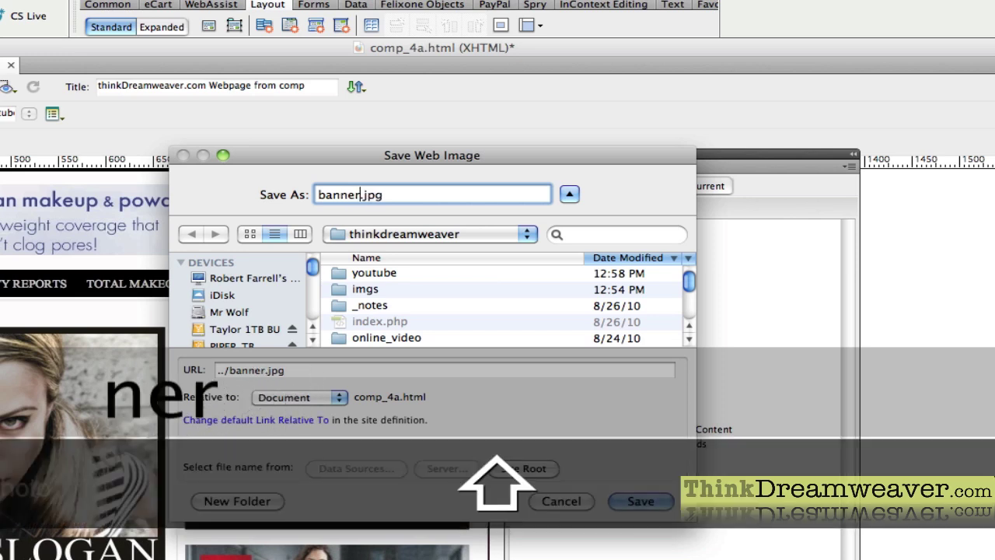
pyautogui.write('_')
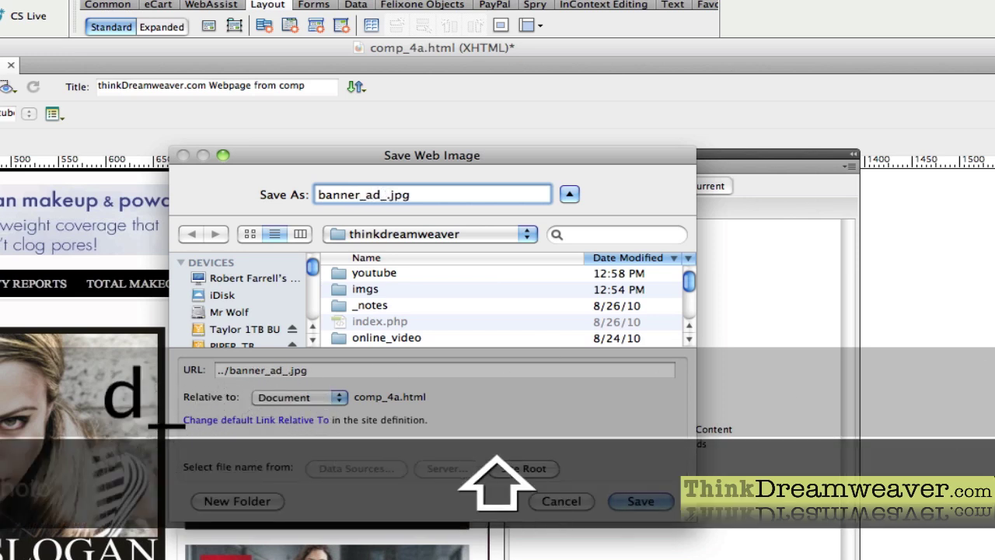
pyautogui.write('cover_')
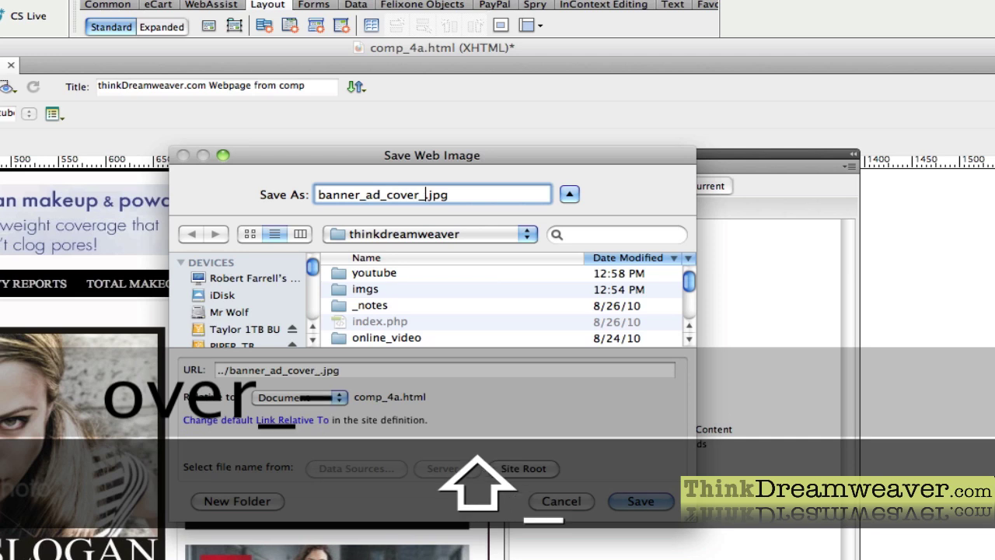
pyautogui.write('girl_1')
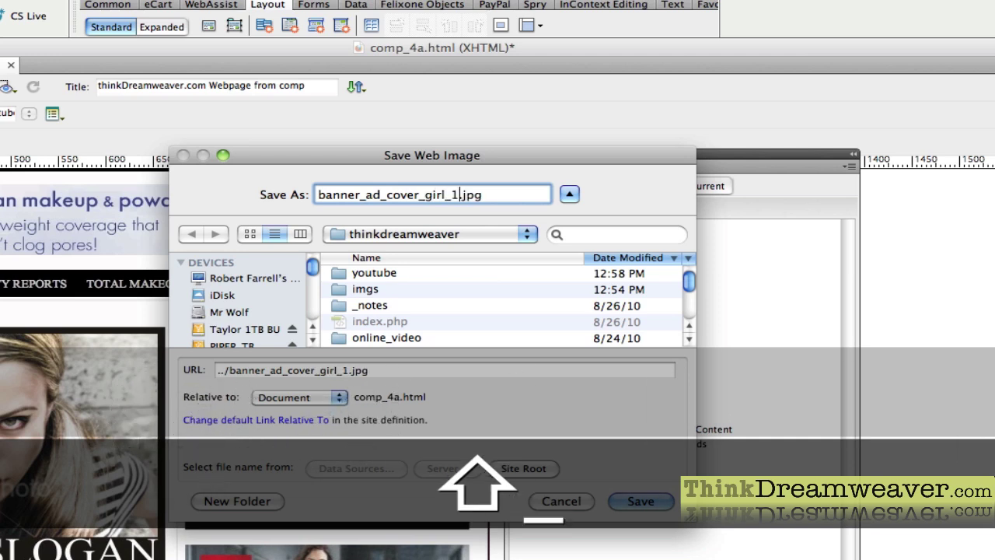
# Step: Save the banner image into the imgs folder inside the youtube folder
pyautogui.doubleClick(411, 274)
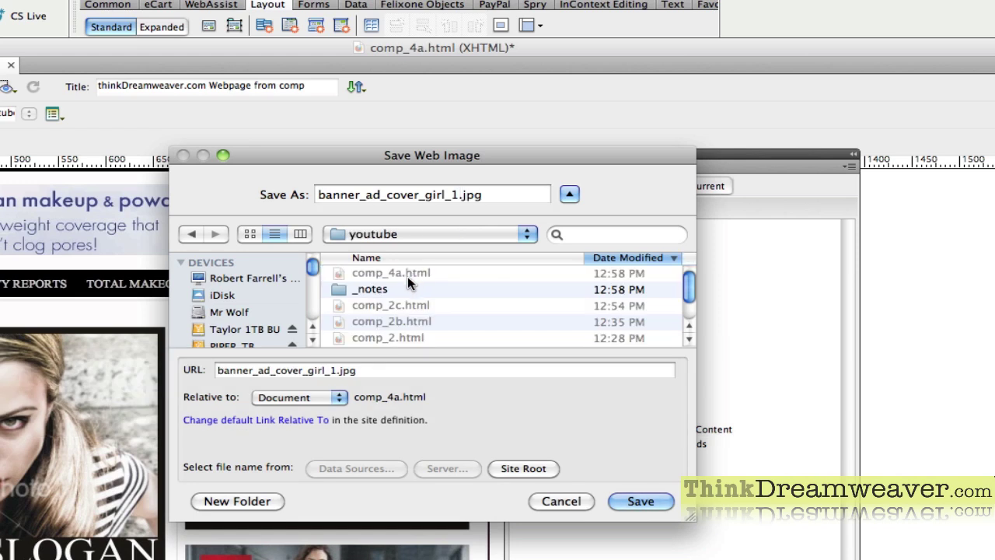
pyautogui.scroll(-2, 689, 292)
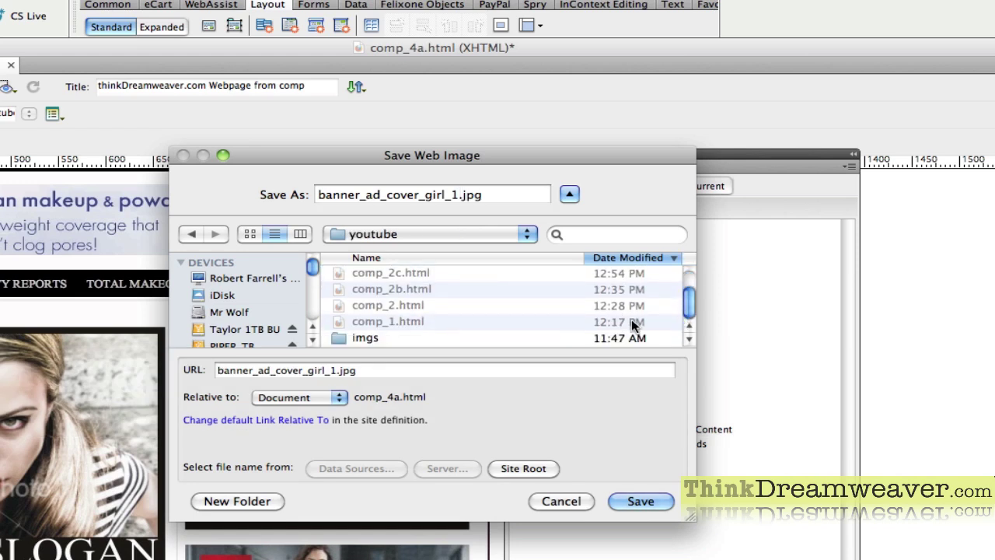
pyautogui.doubleClick(459, 337)
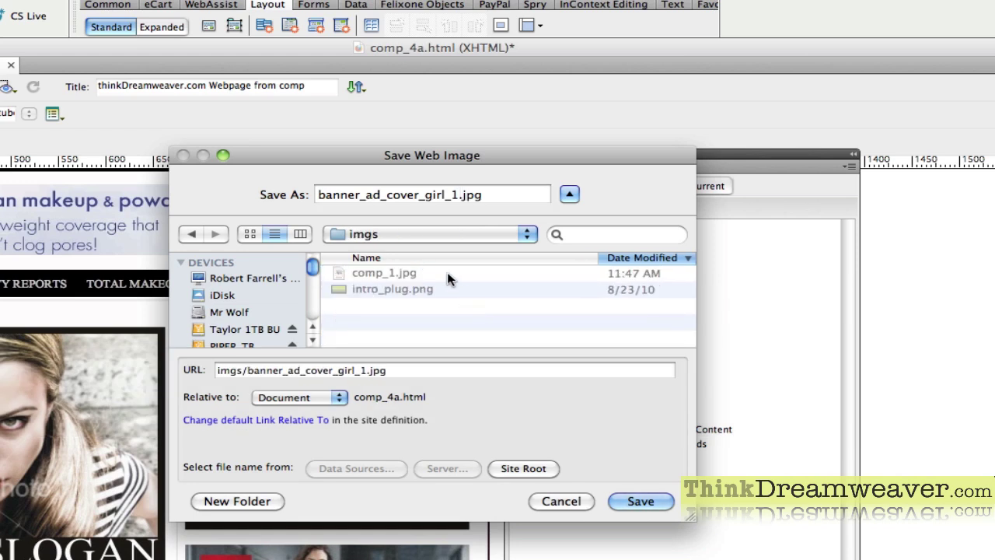
pyautogui.click(441, 226)
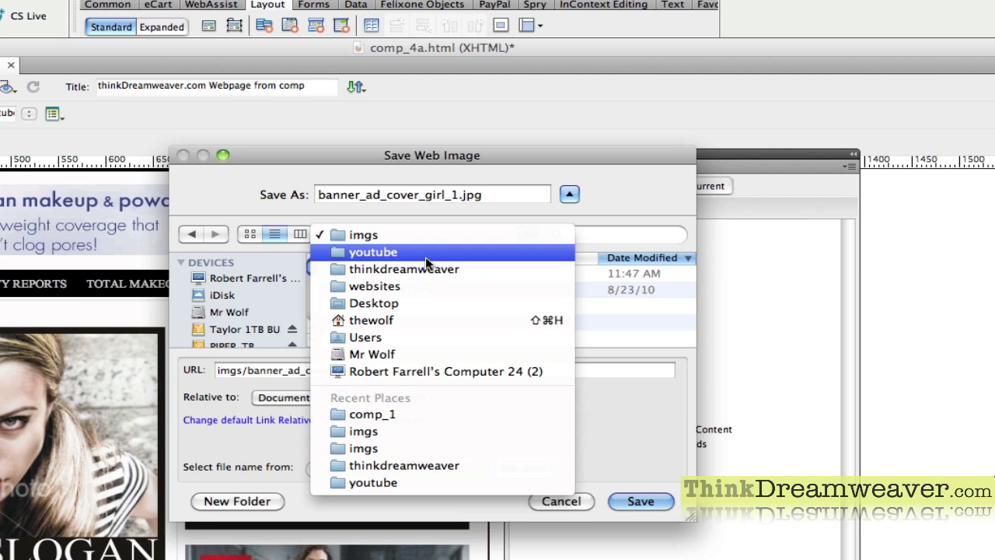
pyautogui.click(425, 254)
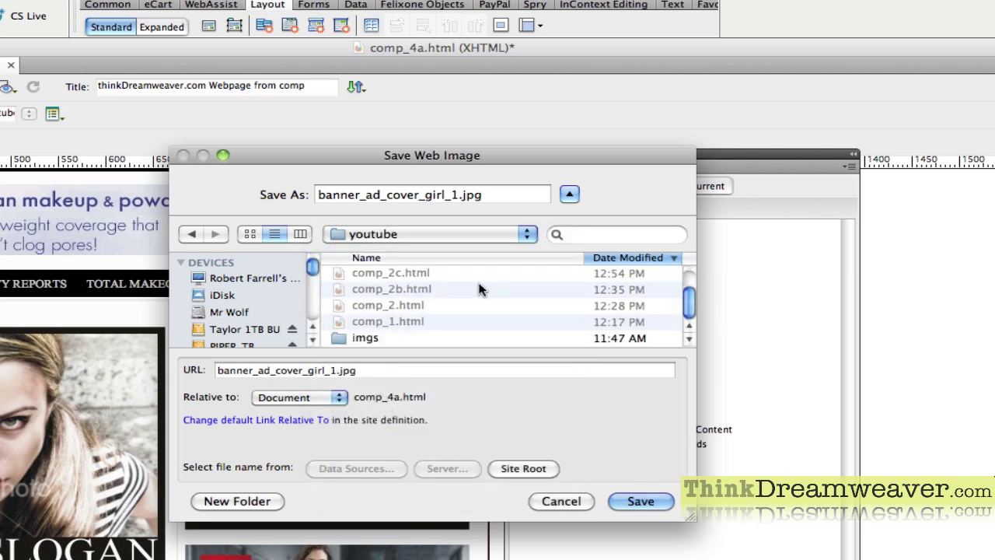
pyautogui.doubleClick(391, 342)
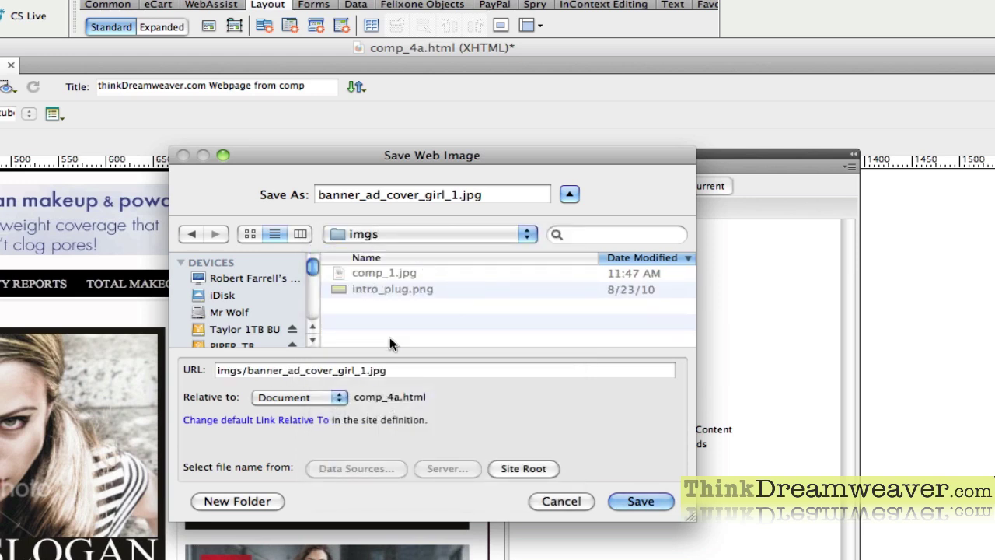
pyautogui.click(627, 496)
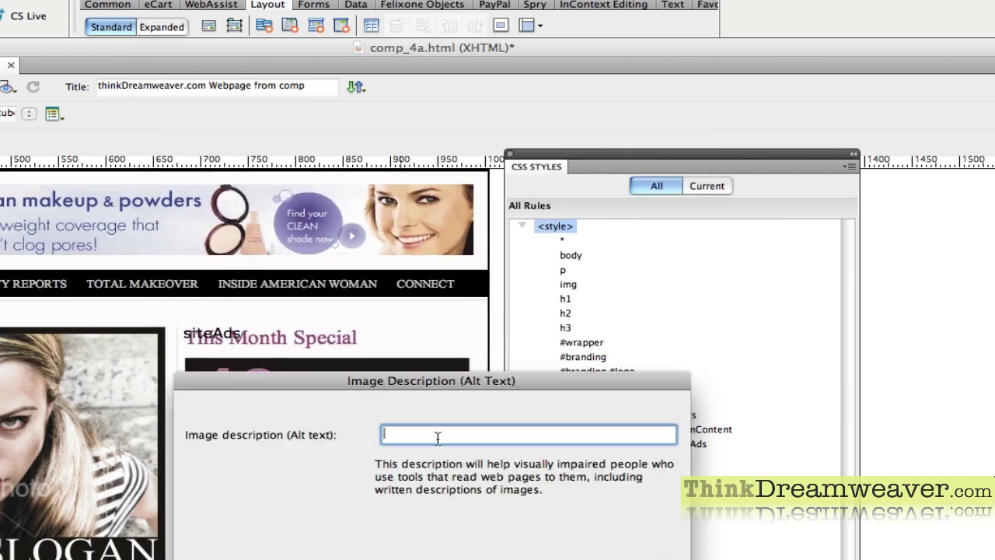
# Step: Give the banner image the alt text "cover girl ad" and save comp_4a.html
pyautogui.write('cover')
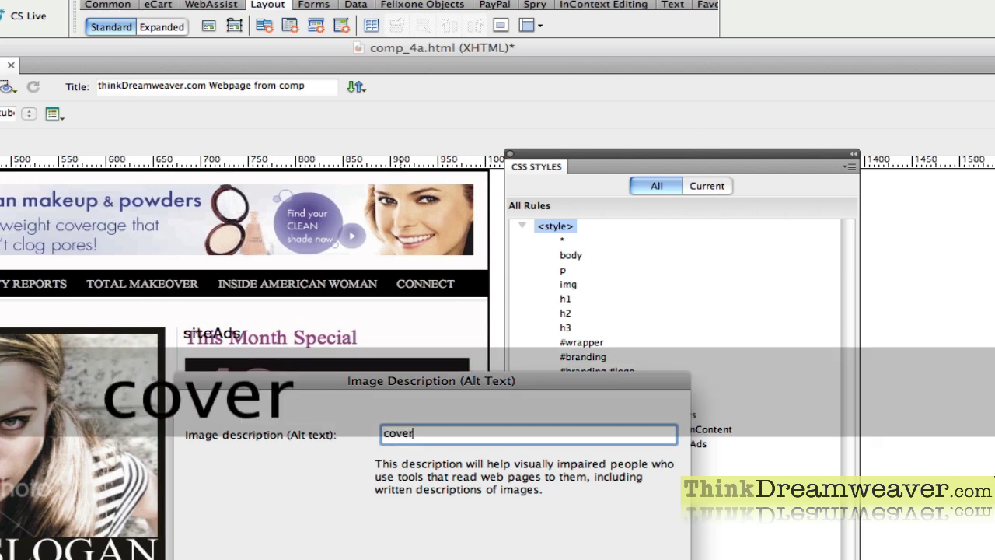
pyautogui.write(' girl ads')
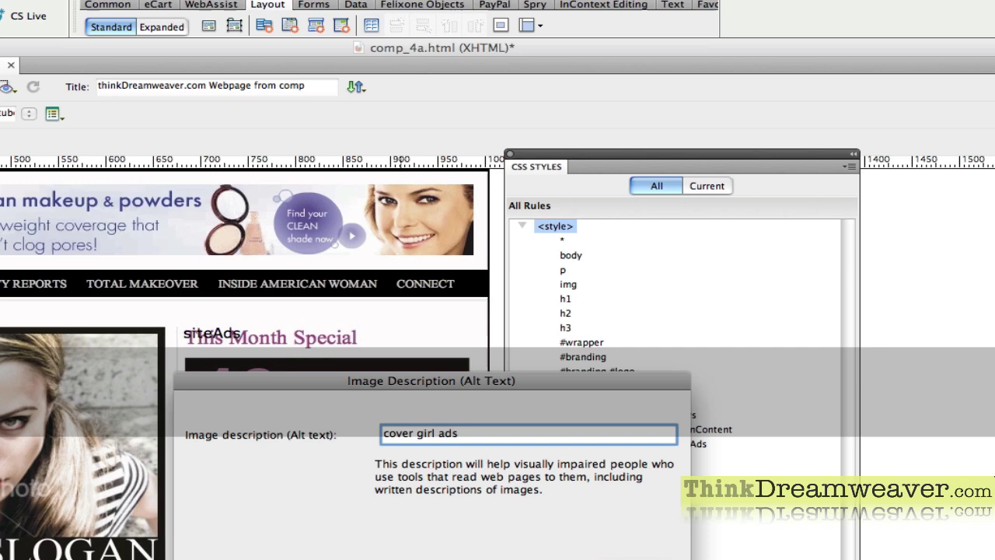
pyautogui.press('BackSpace')
pyautogui.press('Return')
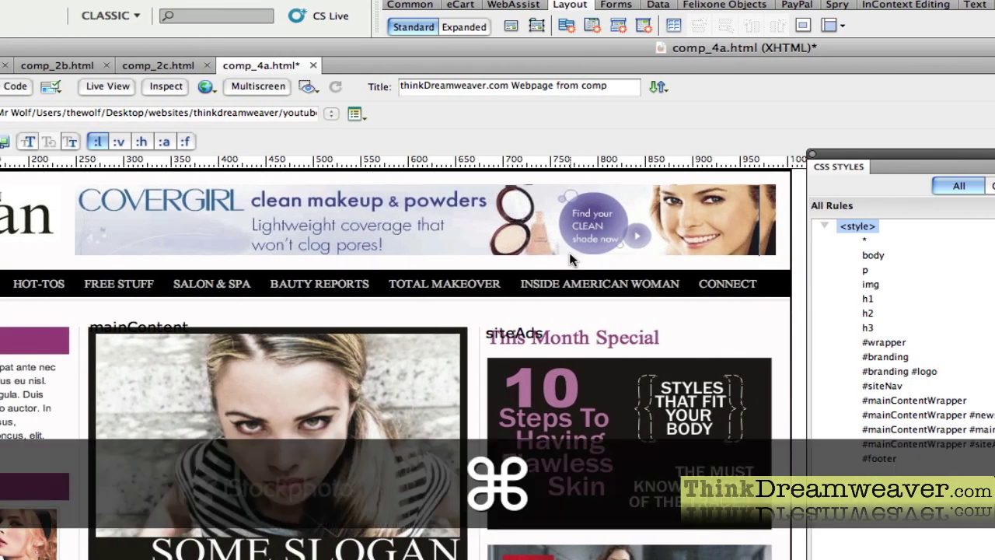
pyautogui.press('super+s')
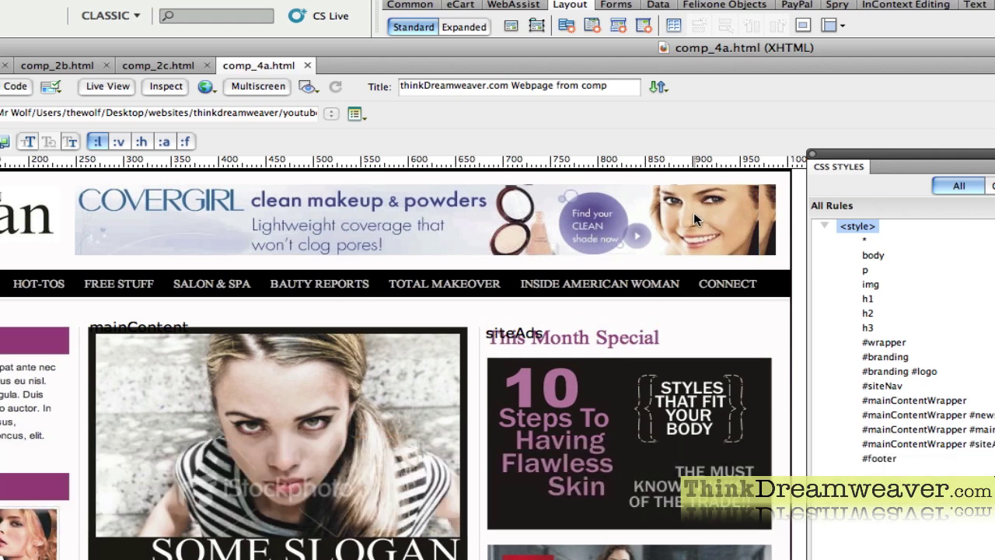
# Step: Create a compound CSS rule for the banner image with the selector #branding #brandBannerAds img, defined in this document only
pyautogui.click(694, 218)
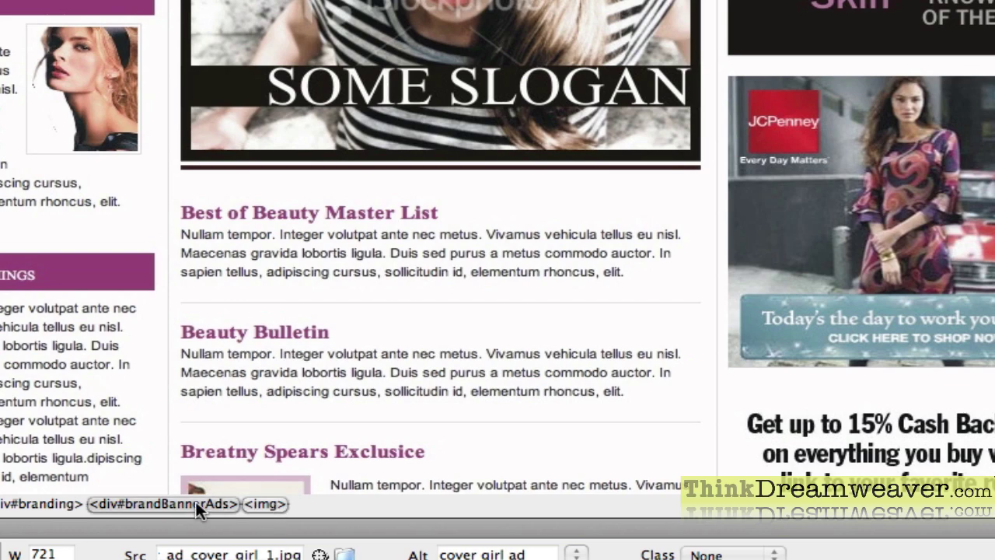
pyautogui.click(195, 502)
pyautogui.click(256, 502)
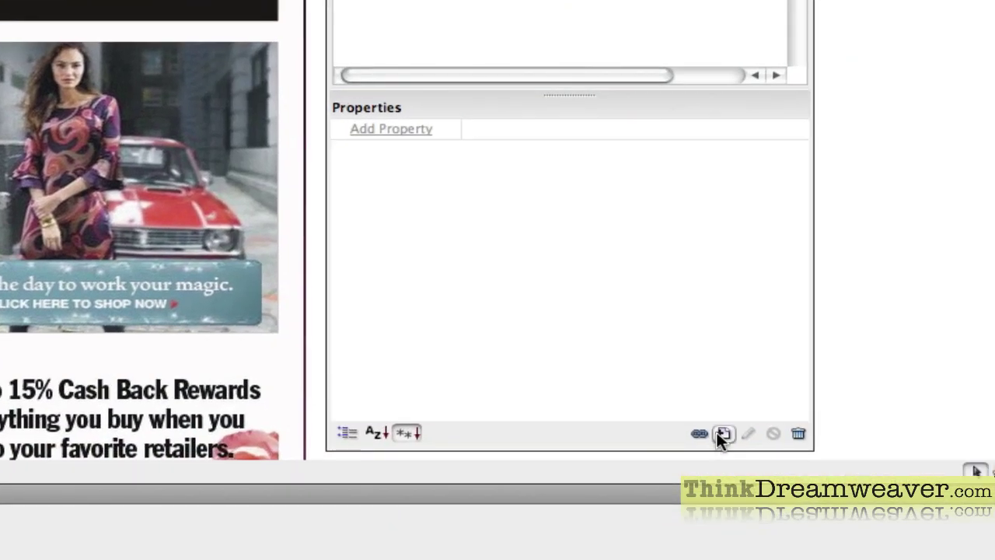
pyautogui.click(971, 442)
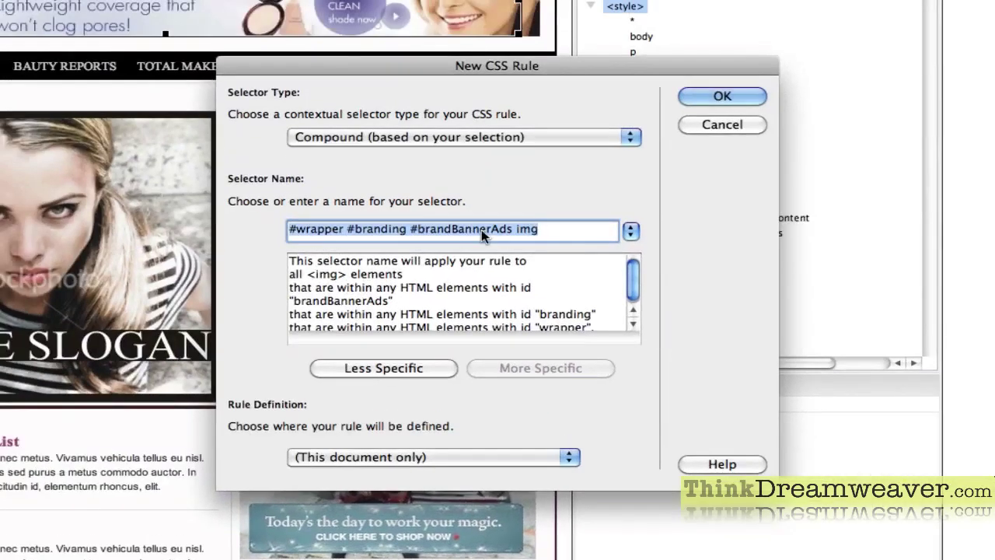
pyautogui.click(374, 371)
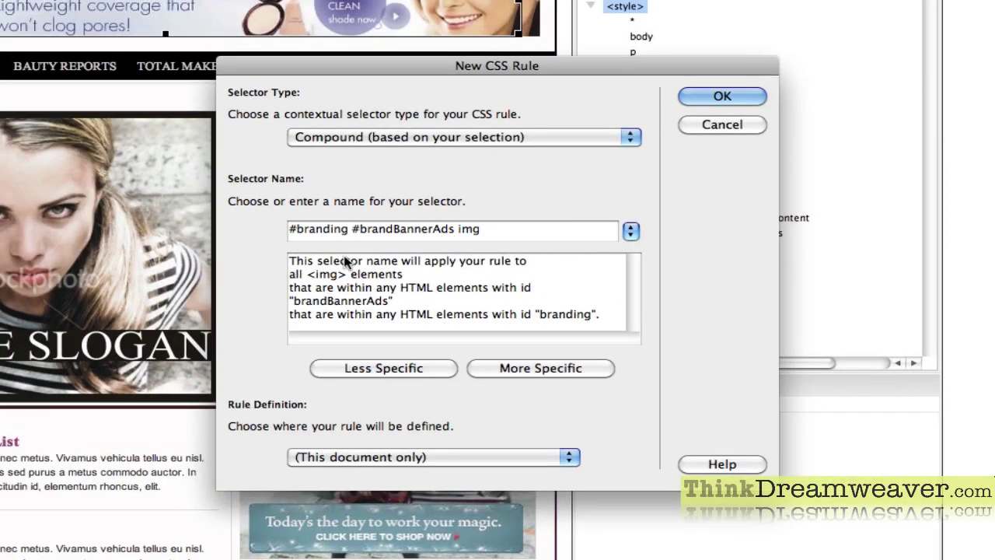
pyautogui.click(390, 365)
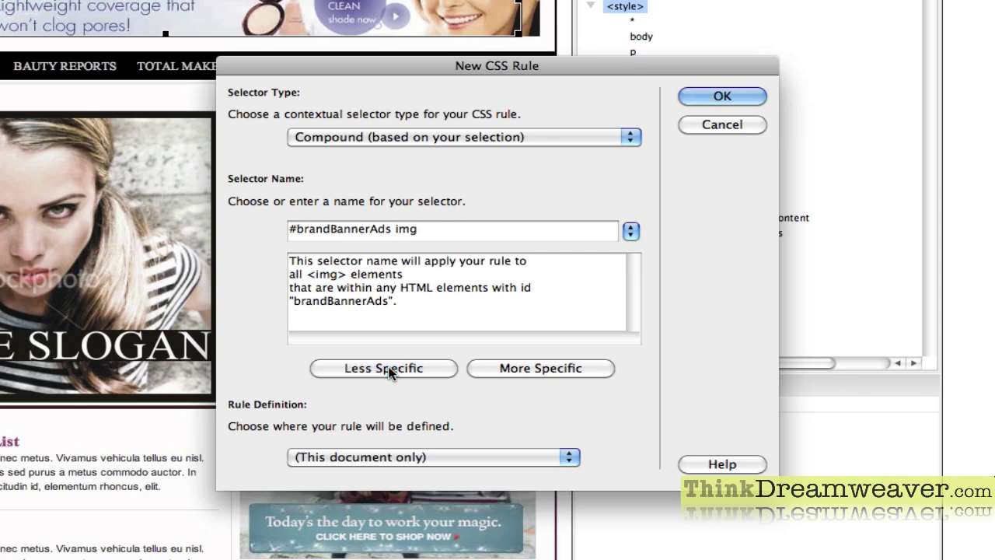
pyautogui.click(526, 367)
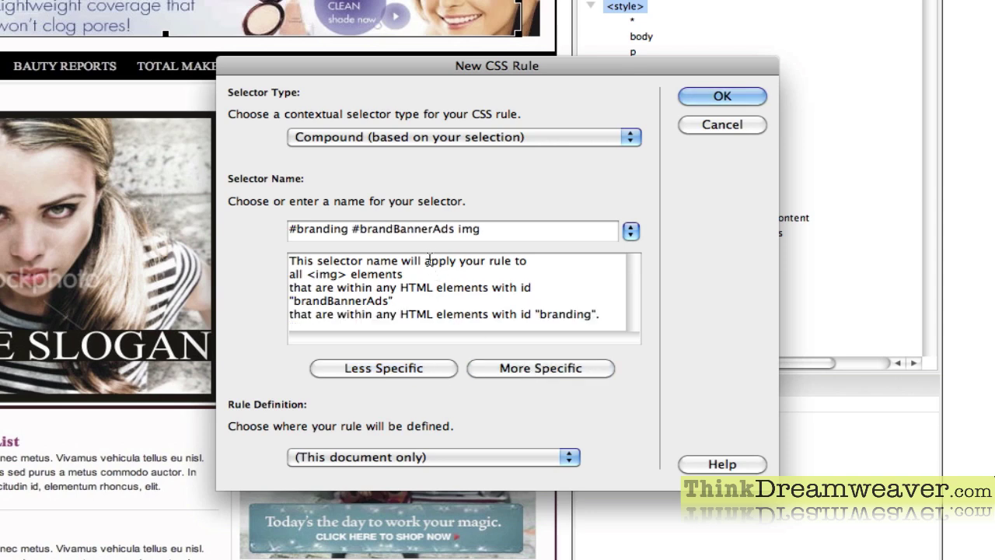
pyautogui.doubleClick(422, 232)
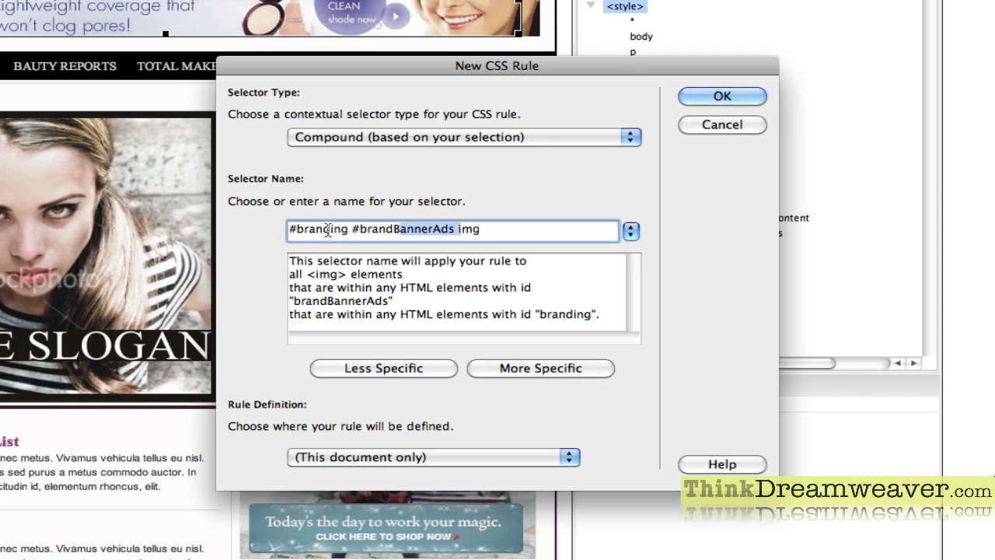
pyautogui.moveTo(298, 230); pyautogui.dragTo(322, 230)
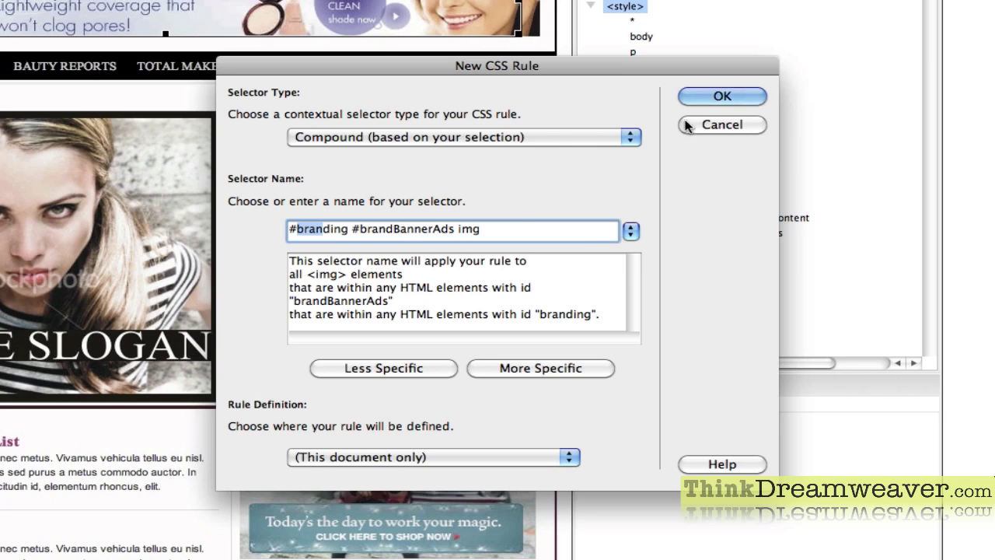
pyautogui.click(703, 101)
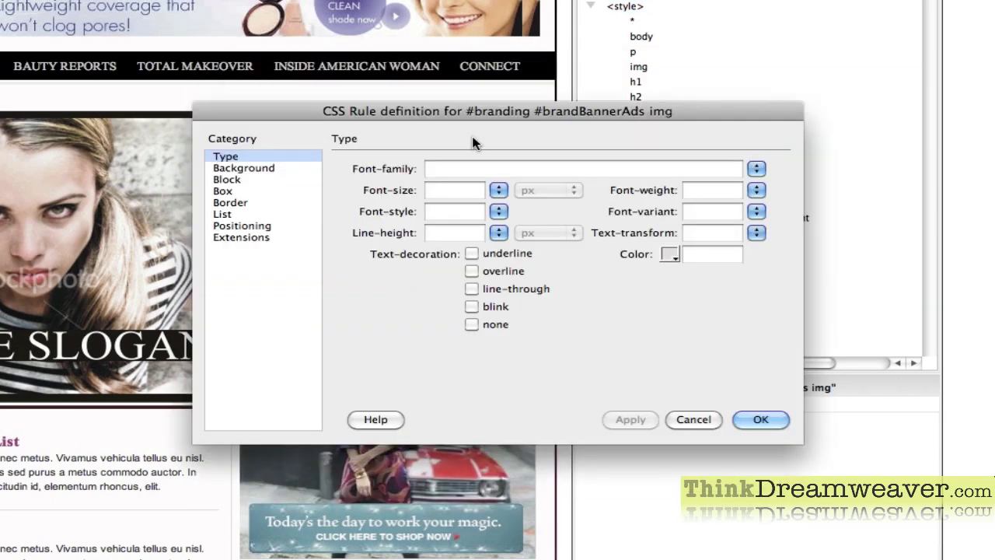
# Step: Allow separate margin values in the rule's box settings and apply a left margin of 25 px
pyautogui.click(230, 192)
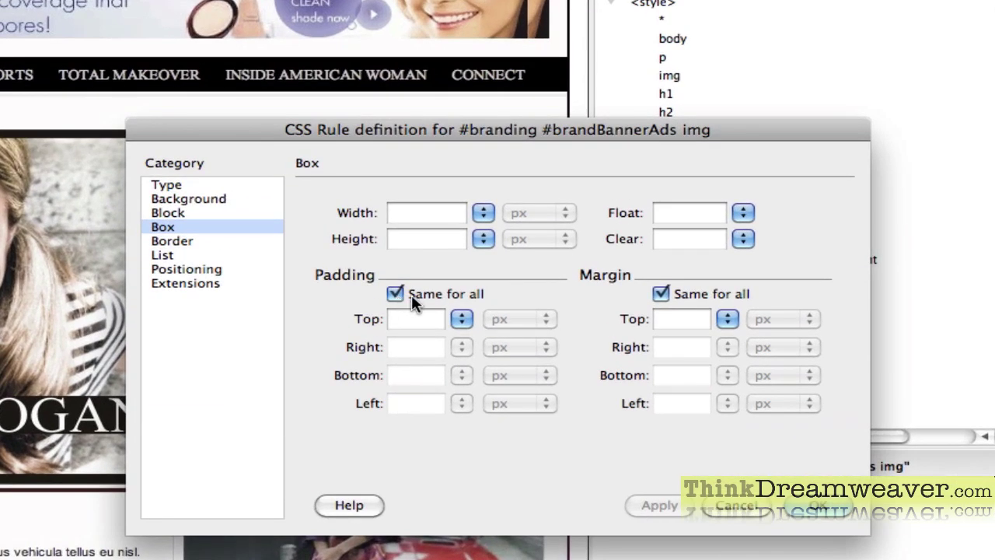
pyautogui.click(659, 293)
pyautogui.click(684, 402)
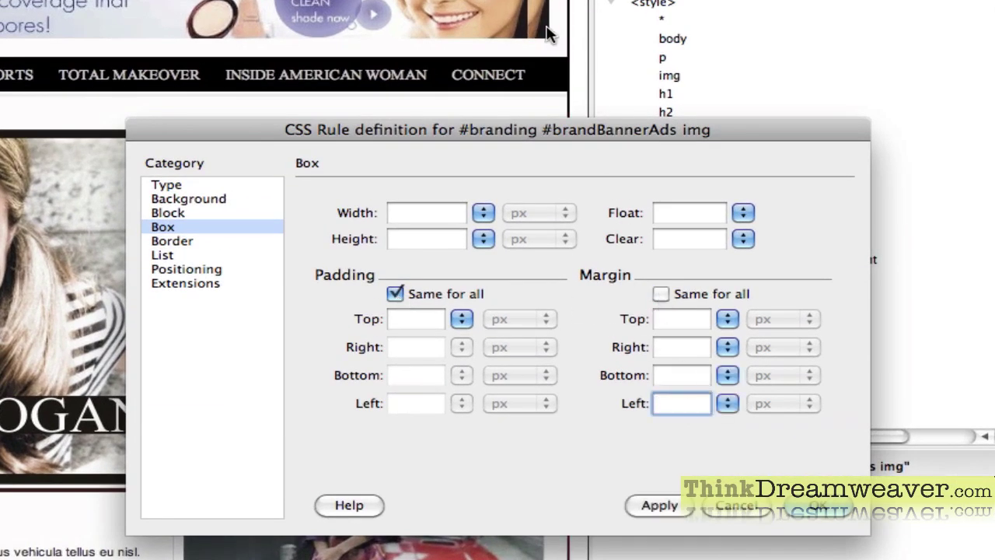
pyautogui.write('25')
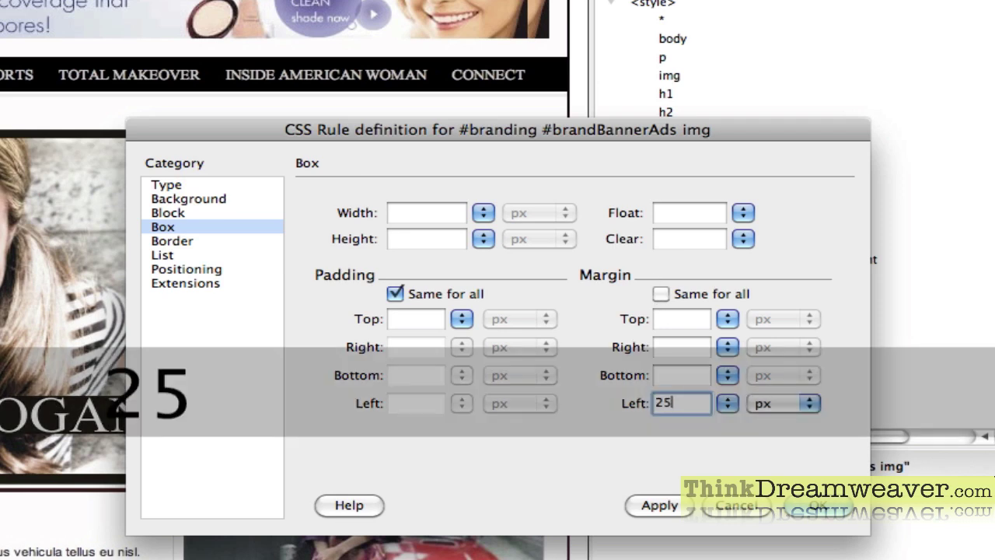
pyautogui.click(662, 508)
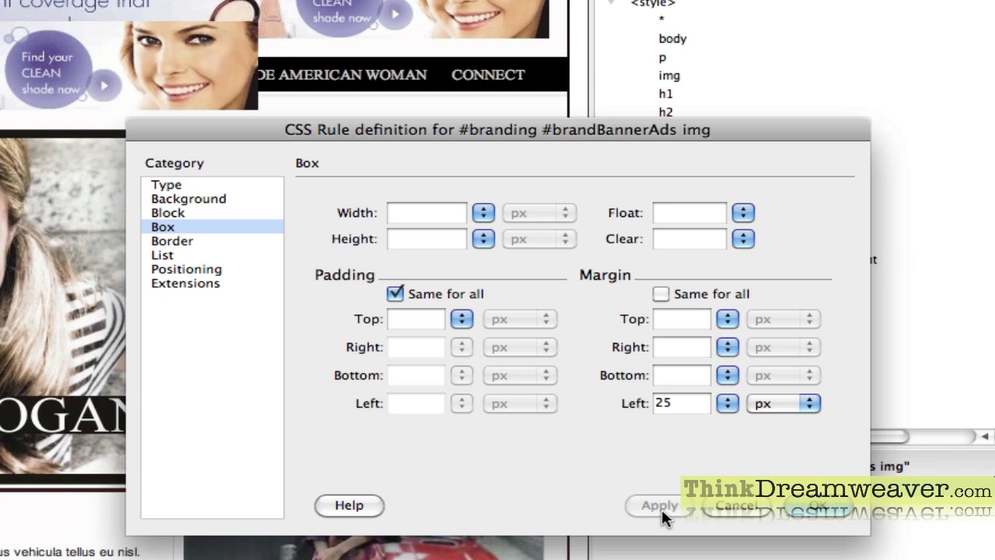
# Step: Set the banner image rule's left margin to 20 px and apply it
pyautogui.doubleClick(679, 403)
pyautogui.write('20')
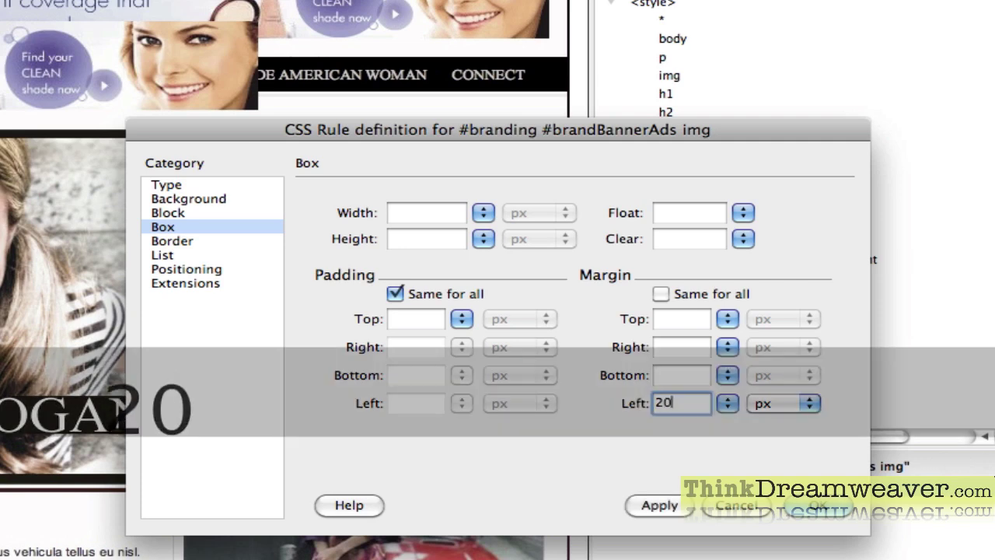
pyautogui.click(661, 504)
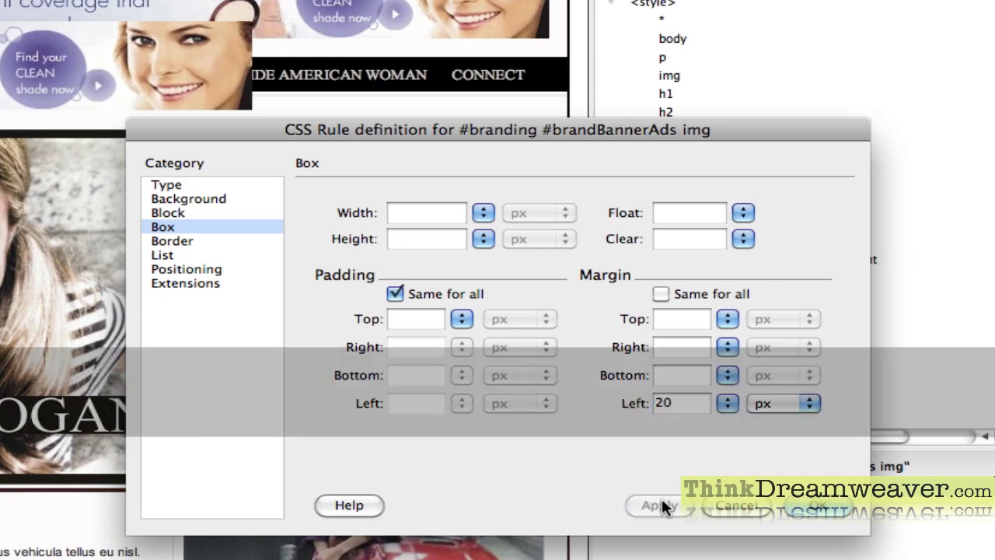
# Step: Try left margins of 10 px and 12 px in the banner image rule, applying each value
pyautogui.doubleClick(675, 403)
pyautogui.write('10')
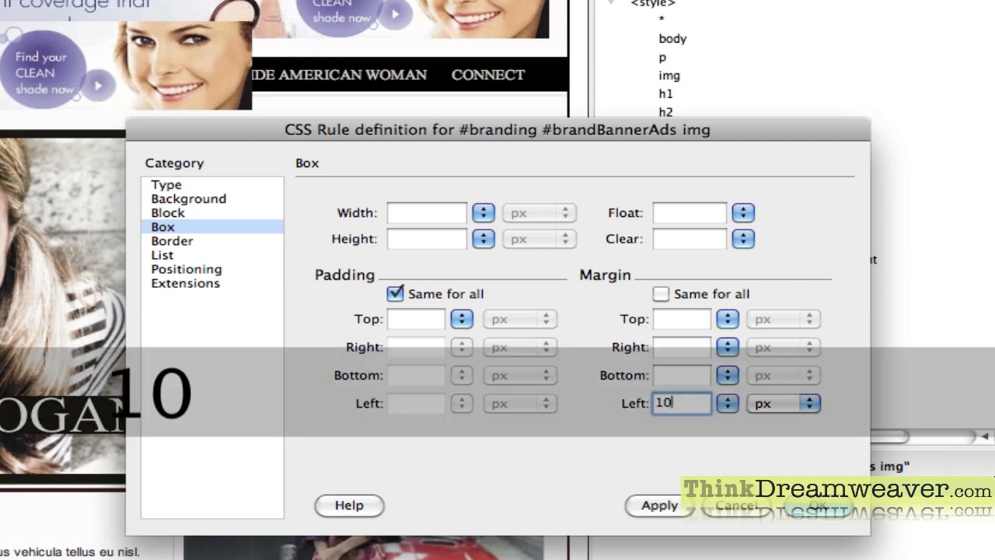
pyautogui.click(653, 504)
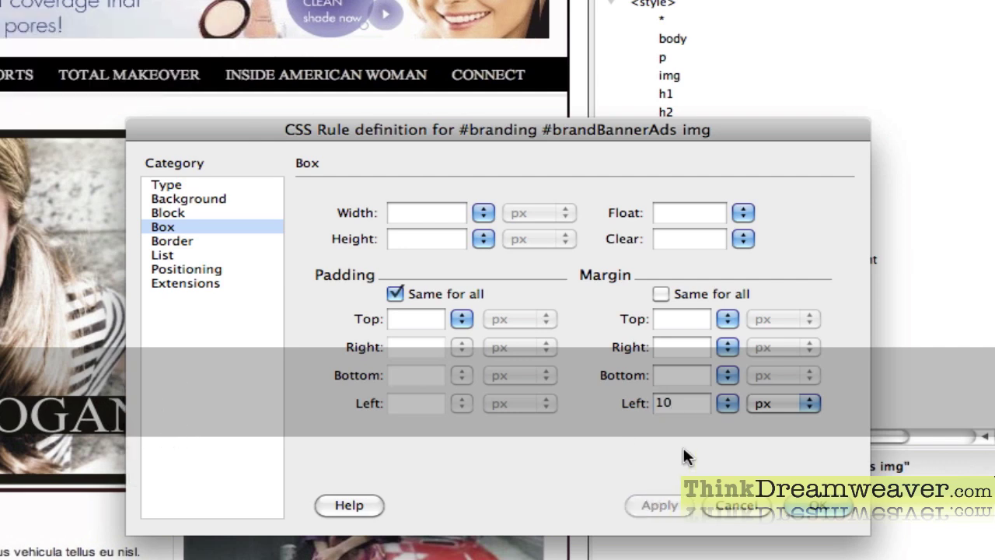
pyautogui.moveTo(681, 406); pyautogui.dragTo(612, 402)
pyautogui.write('12')
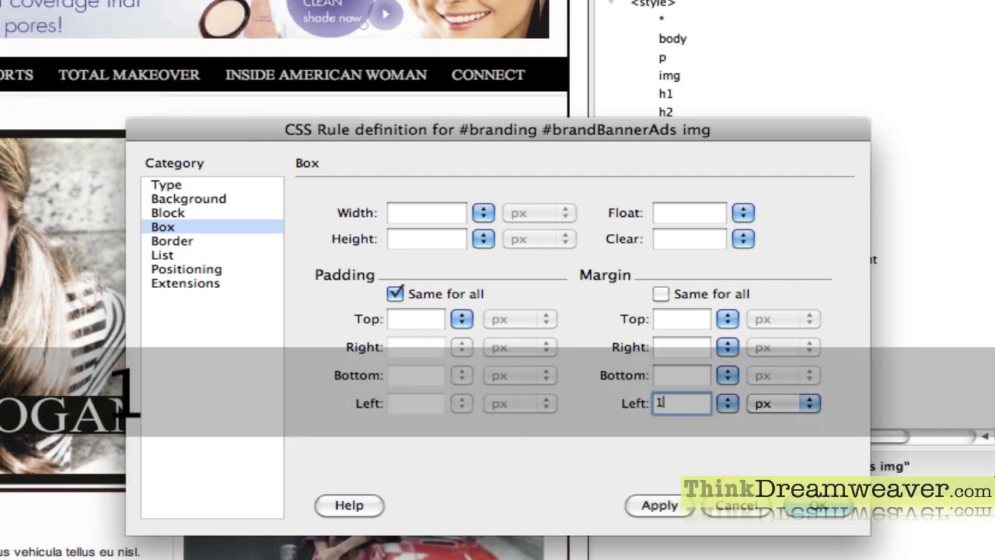
pyautogui.click(660, 505)
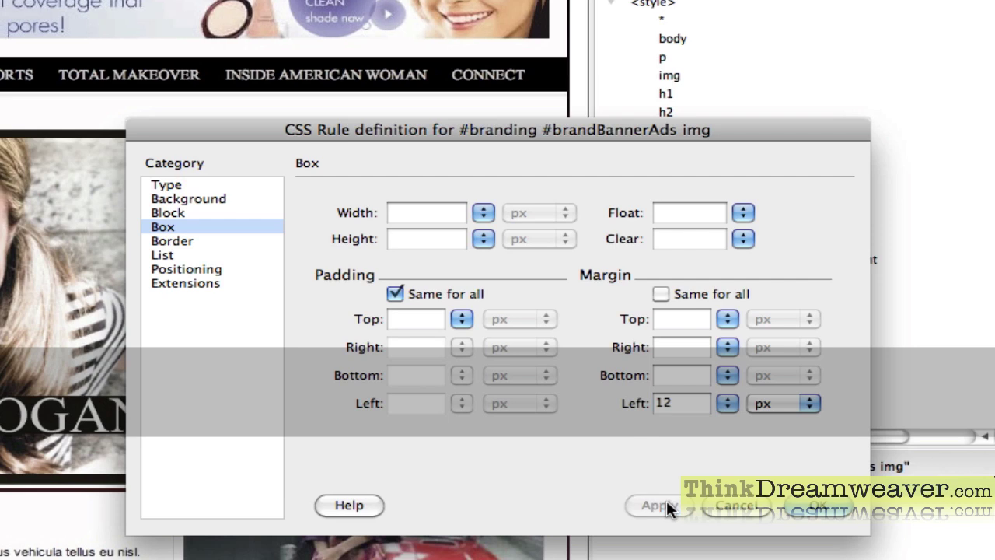
# Step: Set the banner image rule's left margin to 14 px, confirm the rule definition and save the page
pyautogui.write('14')
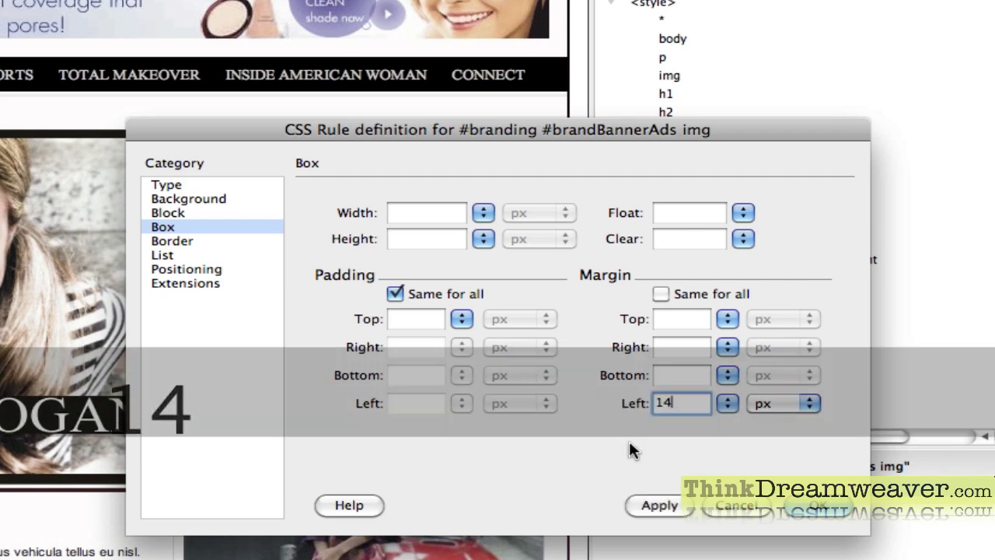
pyautogui.click(646, 505)
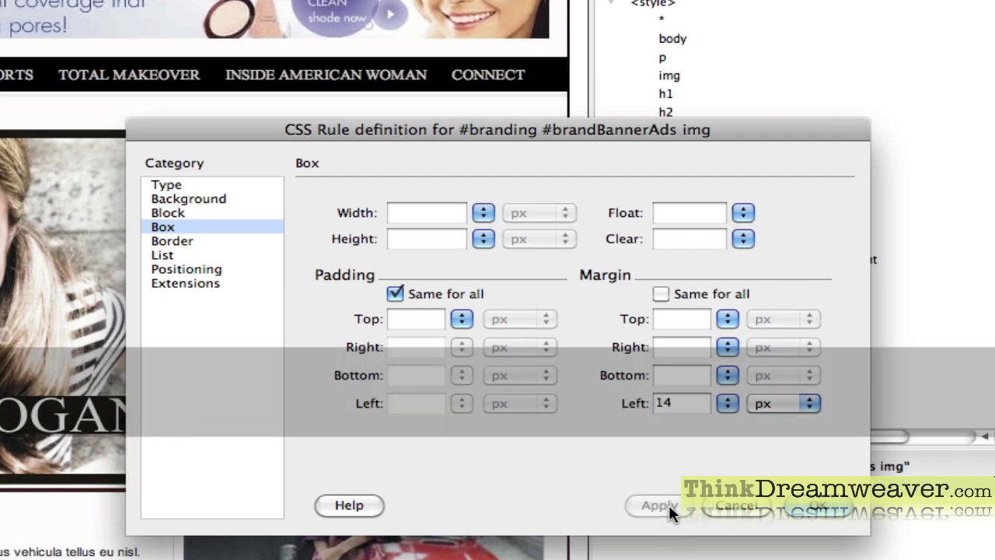
pyautogui.click(808, 507)
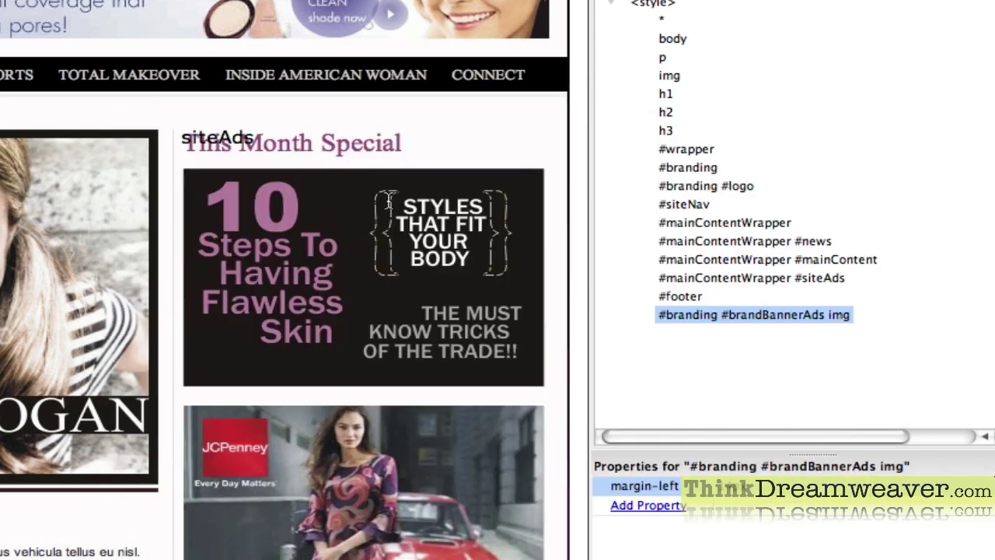
pyautogui.press('super+s')
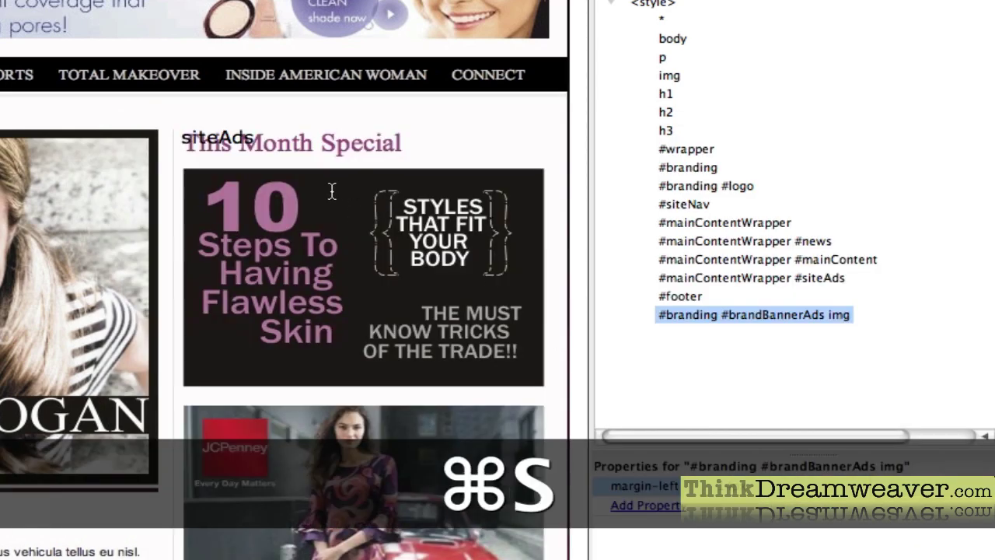
# Step: Move the #branding #brandBannerAds img rule directly below #branding #logo in the rule order and save the page
pyautogui.click(295, 16)
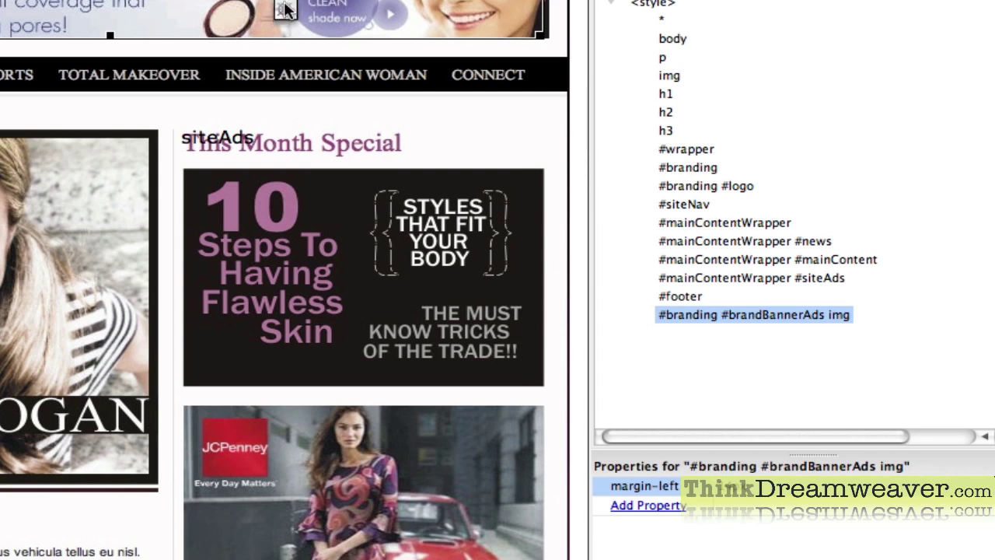
pyautogui.click(754, 315)
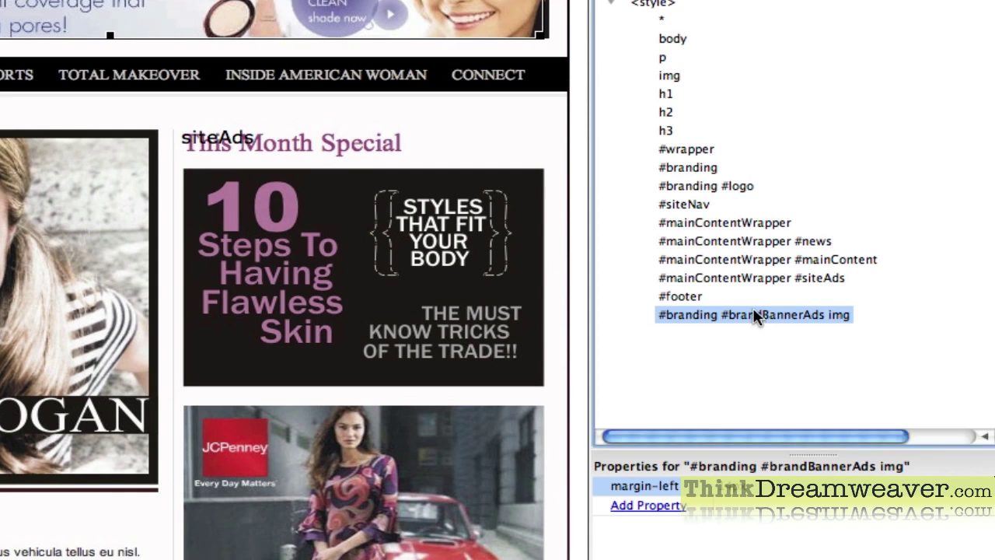
pyautogui.moveTo(756, 306); pyautogui.dragTo(754, 193)
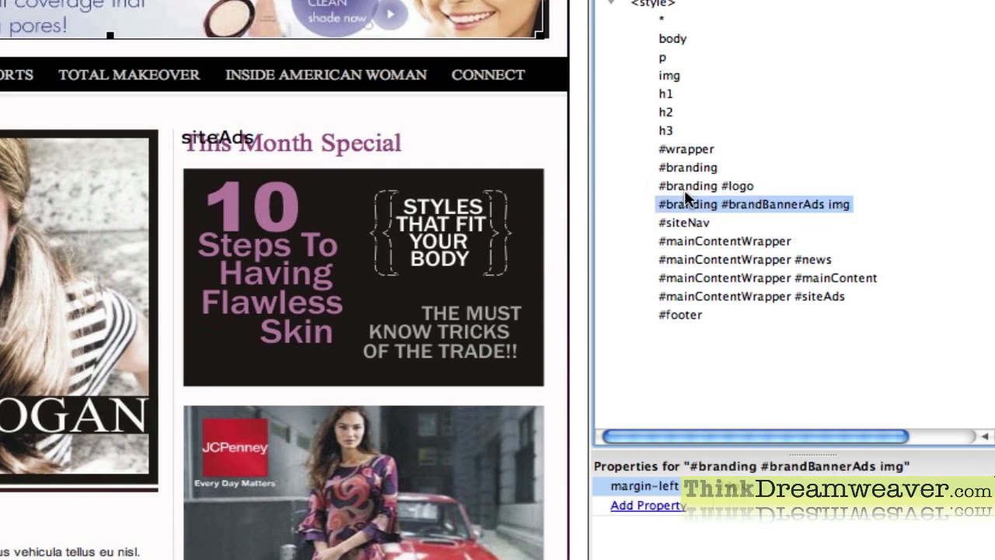
pyautogui.press('super+s')
pyautogui.press('super+s')
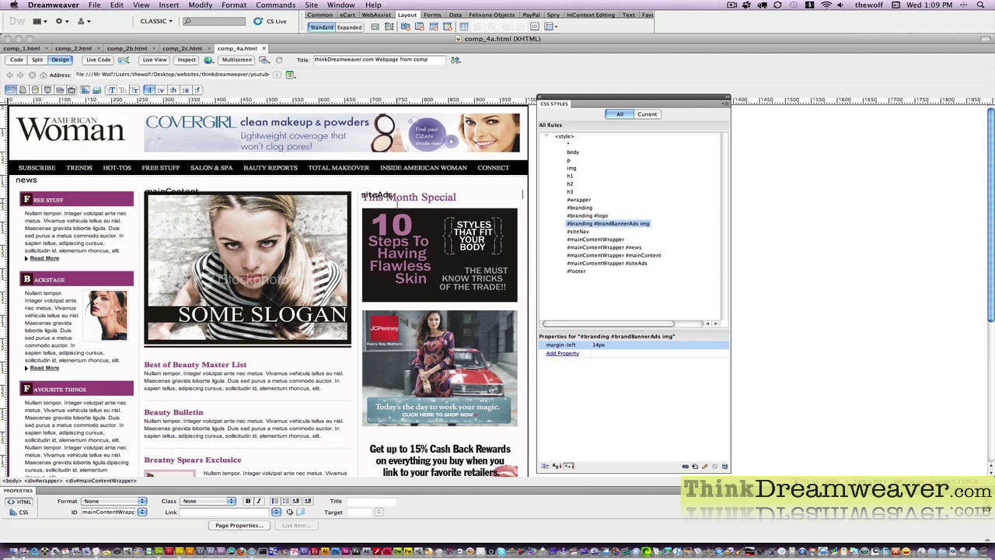
# Step: Hide the tracing image to check the page's own content, and show it again
pyautogui.click(140, 4)
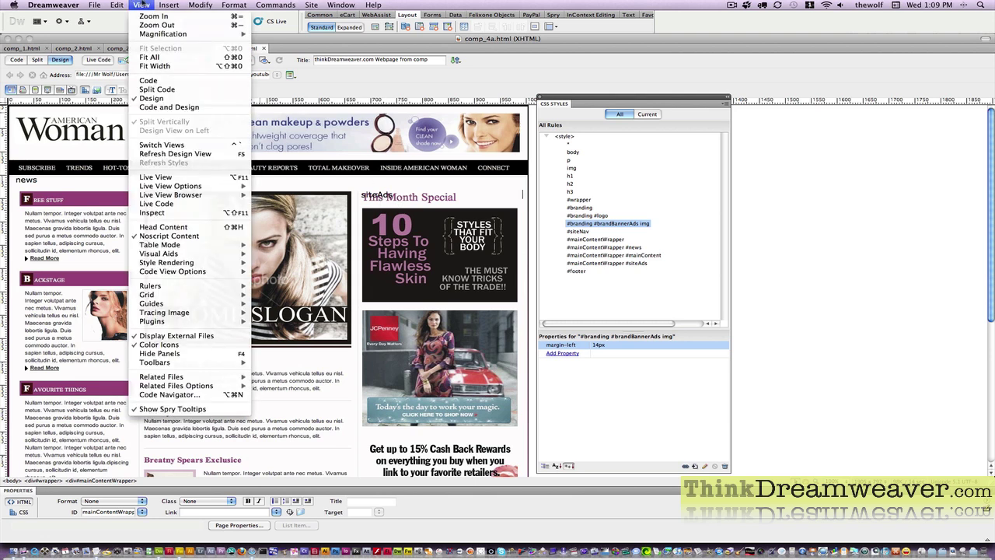
pyautogui.moveTo(205, 313)
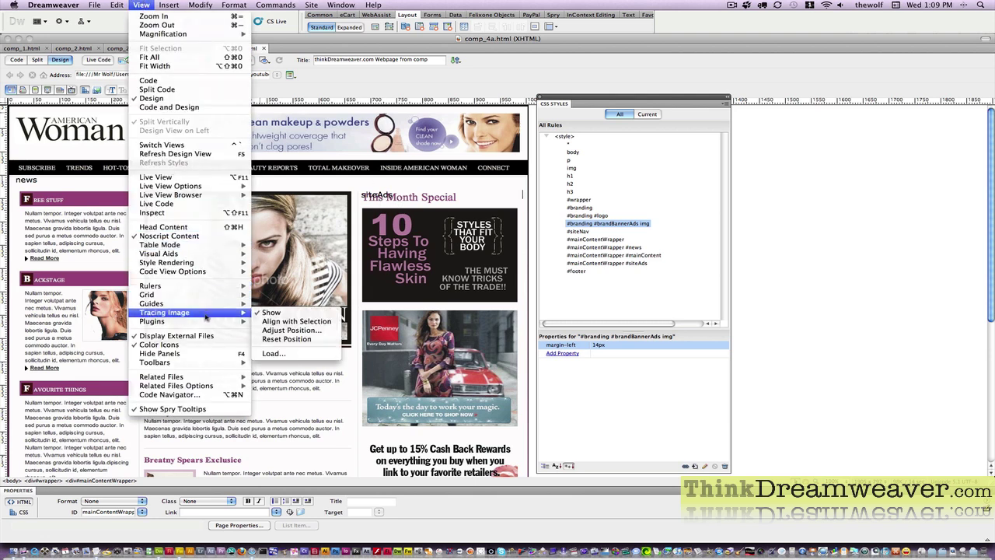
pyautogui.click(272, 313)
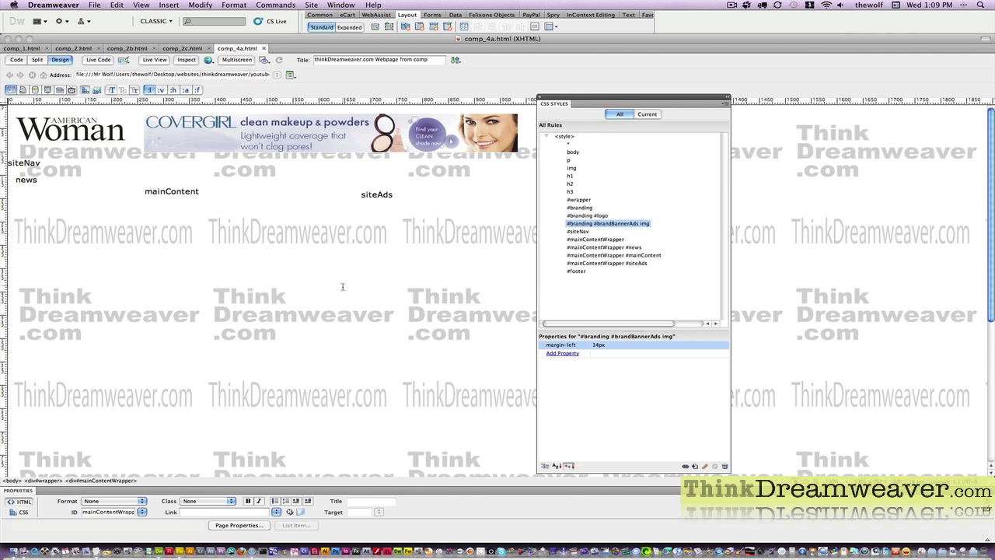
pyautogui.click(143, 5)
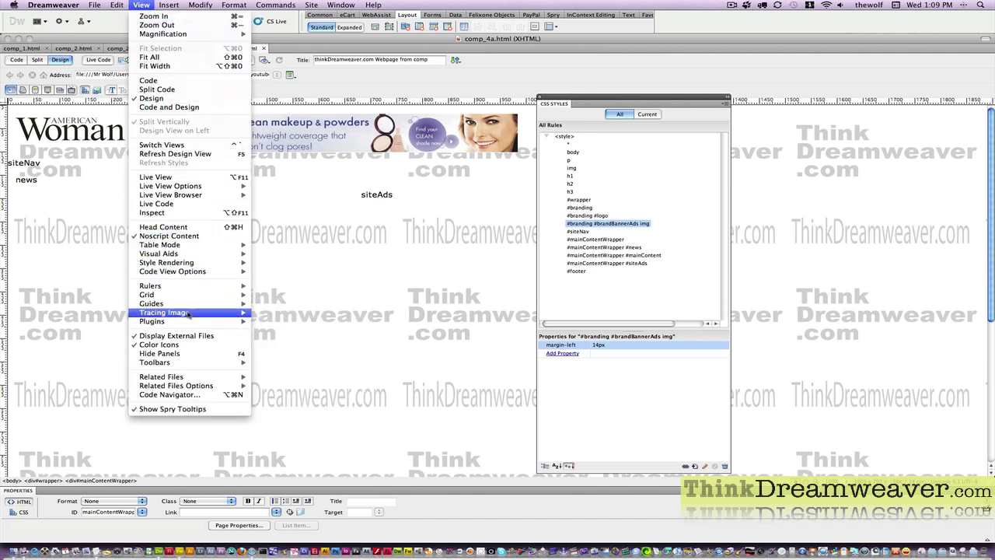
pyautogui.moveTo(187, 314)
pyautogui.click(268, 315)
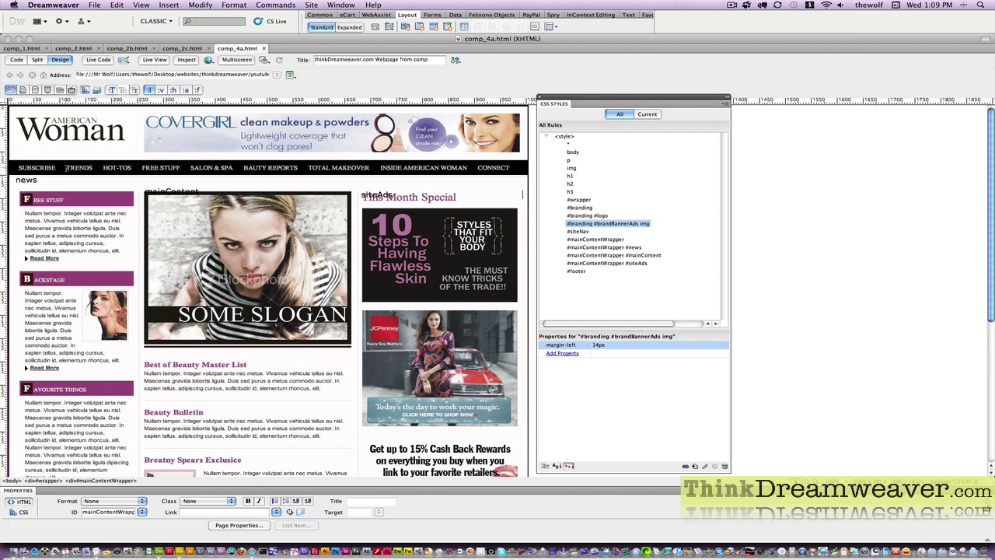
# Step: Replace the placeholder text in the siteNav div with "subscribe"
pyautogui.click(24, 166)
pyautogui.click(92, 481)
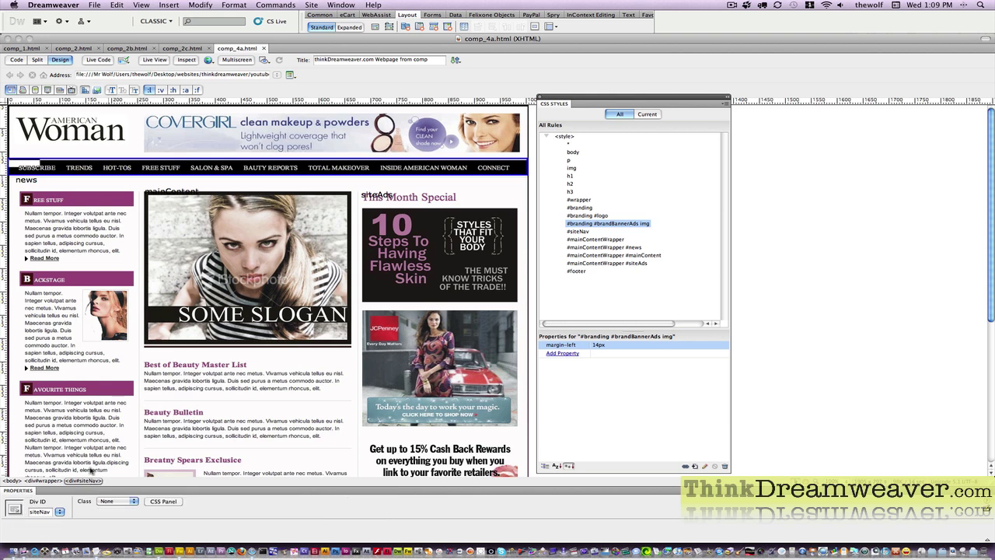
pyautogui.click(37, 167)
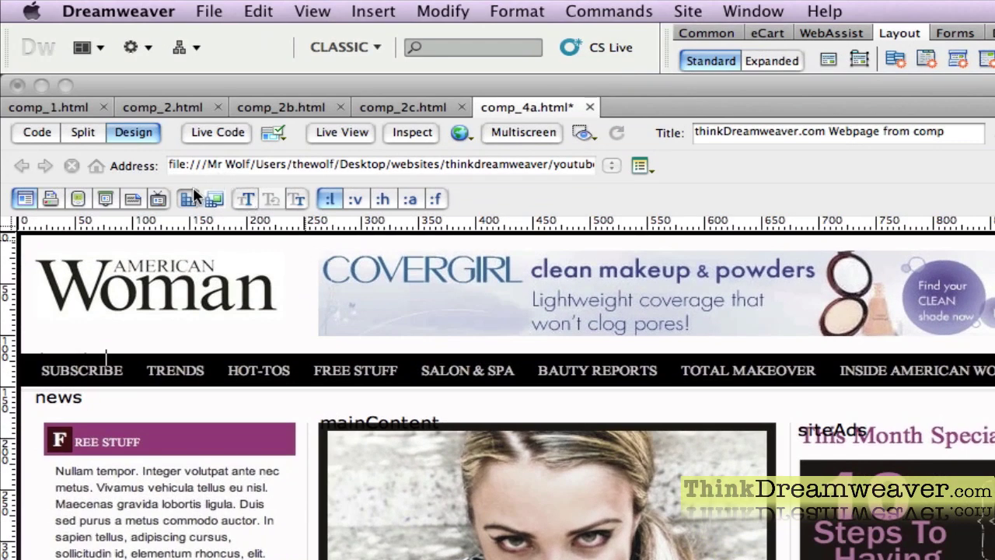
# Step: Turn off CSS style display and add trends, hot-tos, salon & spa, beauty reports, total makerover, indide AI and connect as separate paragraphs below subscribe
pyautogui.click(189, 199)
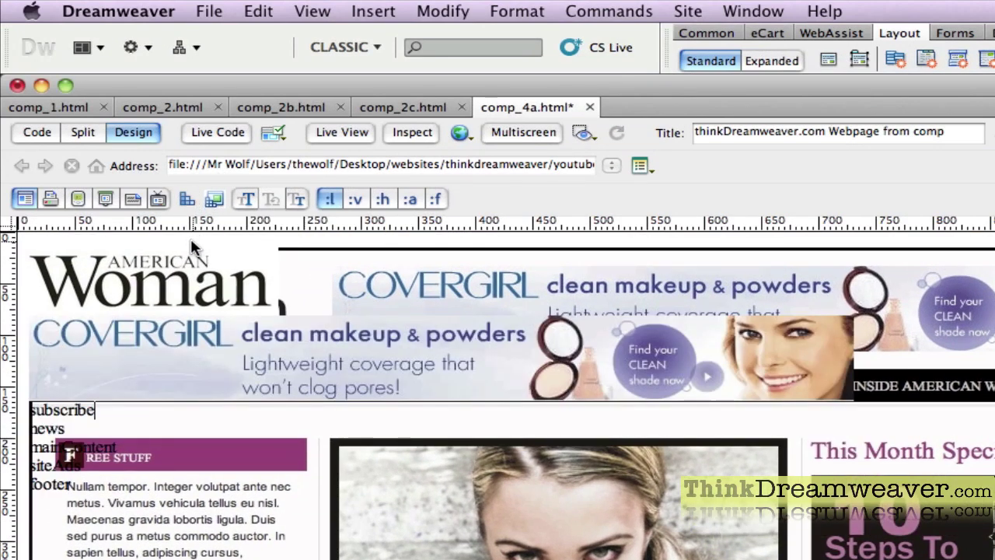
pyautogui.click(94, 410)
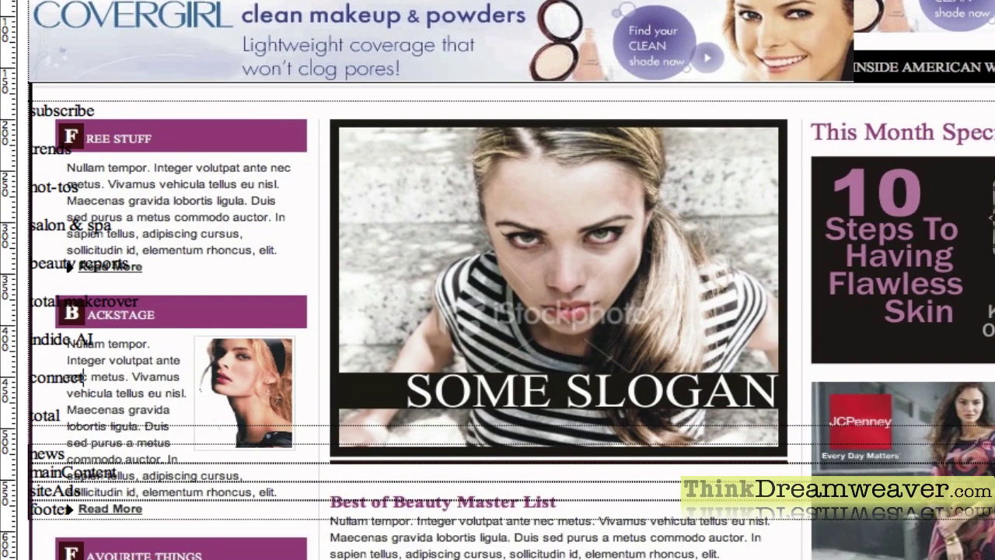
# Step: Hide the tracing image behind the navigation text
pyautogui.click(303, 0)
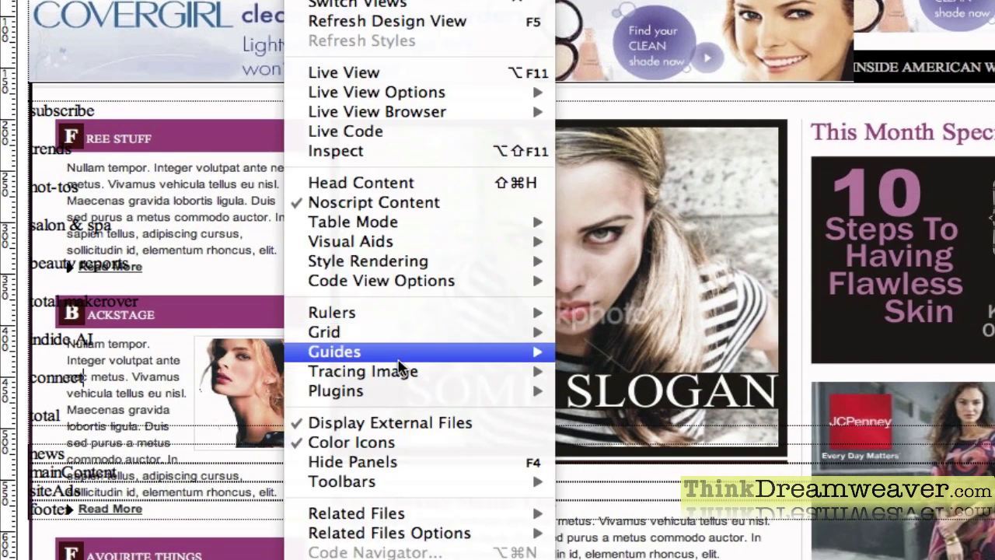
pyautogui.moveTo(398, 371)
pyautogui.click(598, 372)
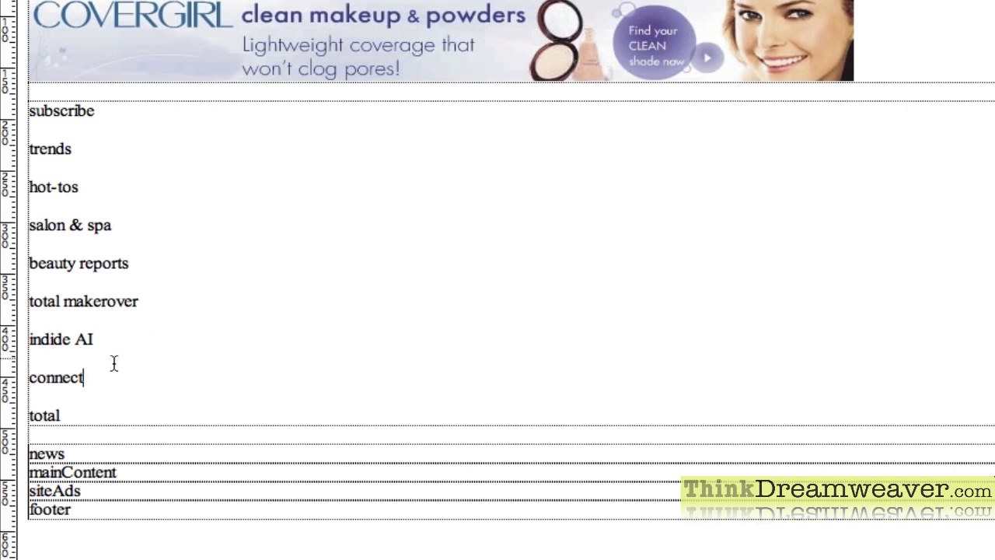
# Step: Format the siteNav entries from subscribe to connect, with "free stuff" added after hot-tos, as an unordered list and save the page
pyautogui.moveTo(85, 377); pyautogui.dragTo(20, 124)
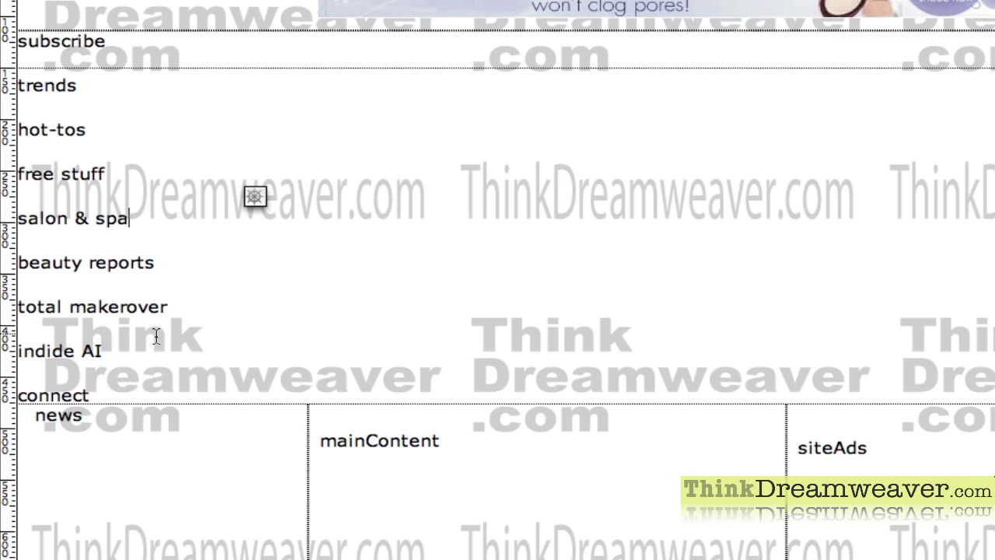
pyautogui.moveTo(107, 398); pyautogui.dragTo(14, 62)
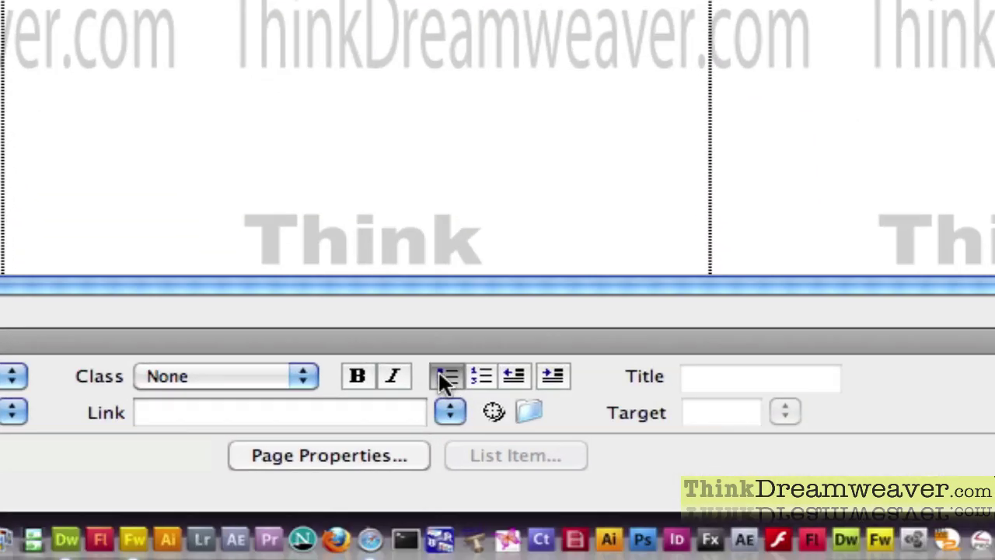
pyautogui.click(445, 379)
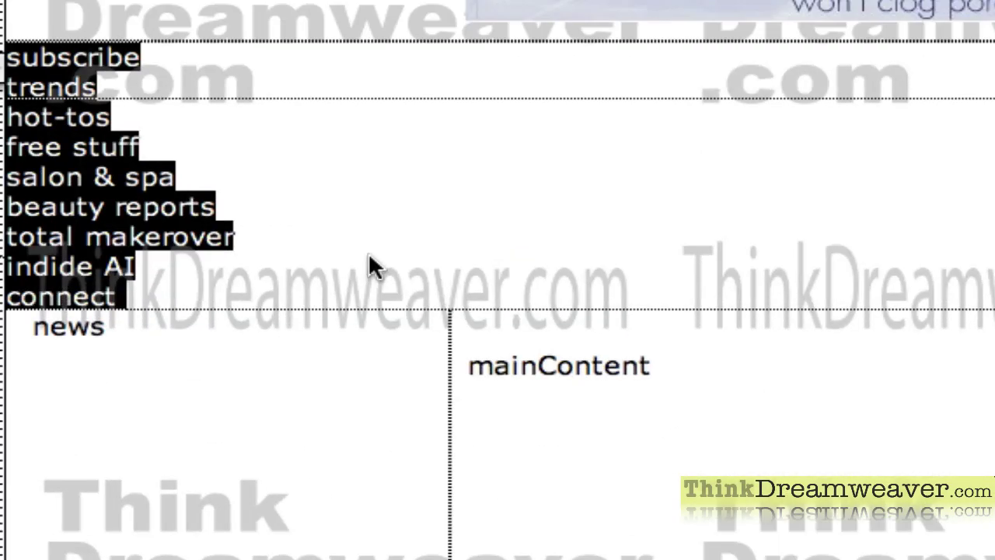
pyautogui.press('super+s')
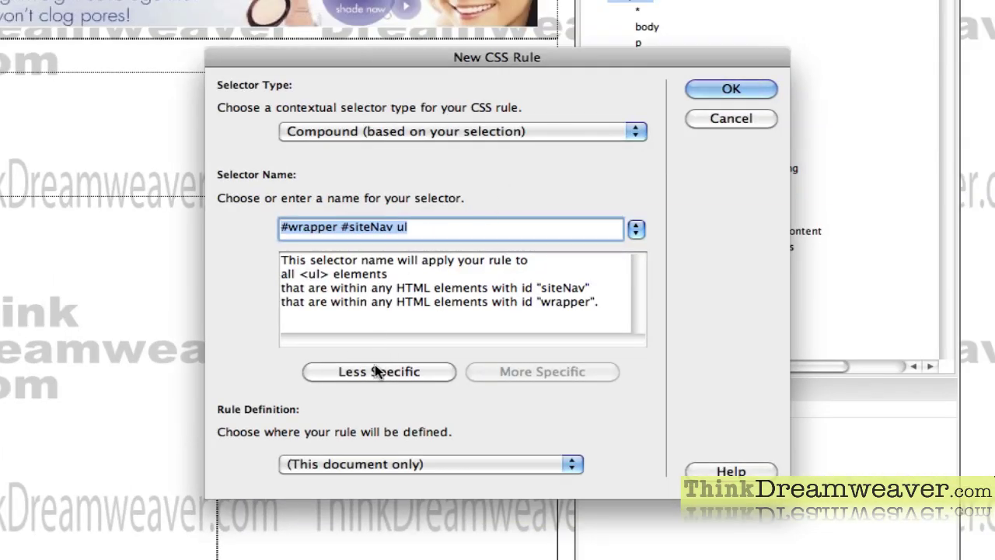
# Step: Create a compound CSS rule for #siteNav ul in this document only, with its list-style-type set to none
pyautogui.click(377, 372)
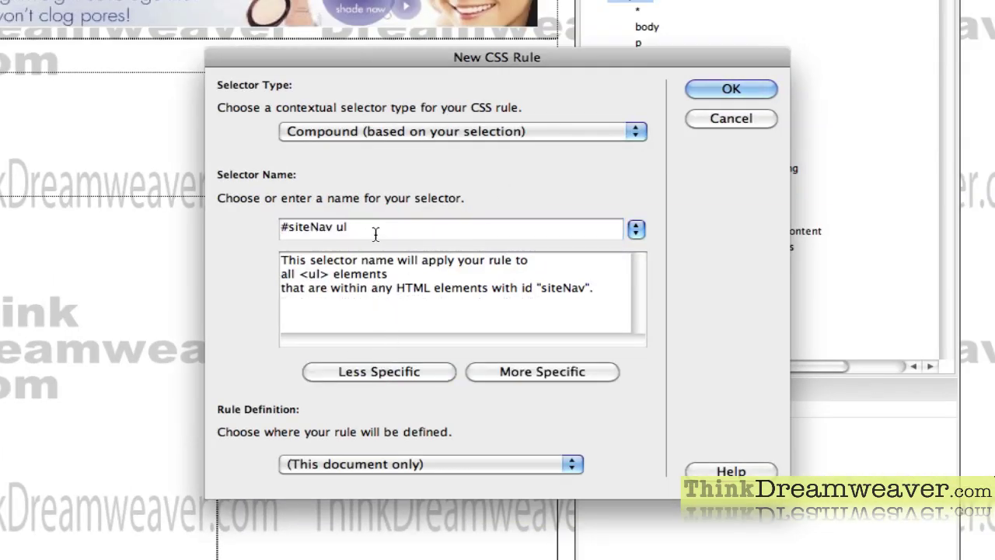
pyautogui.click(735, 95)
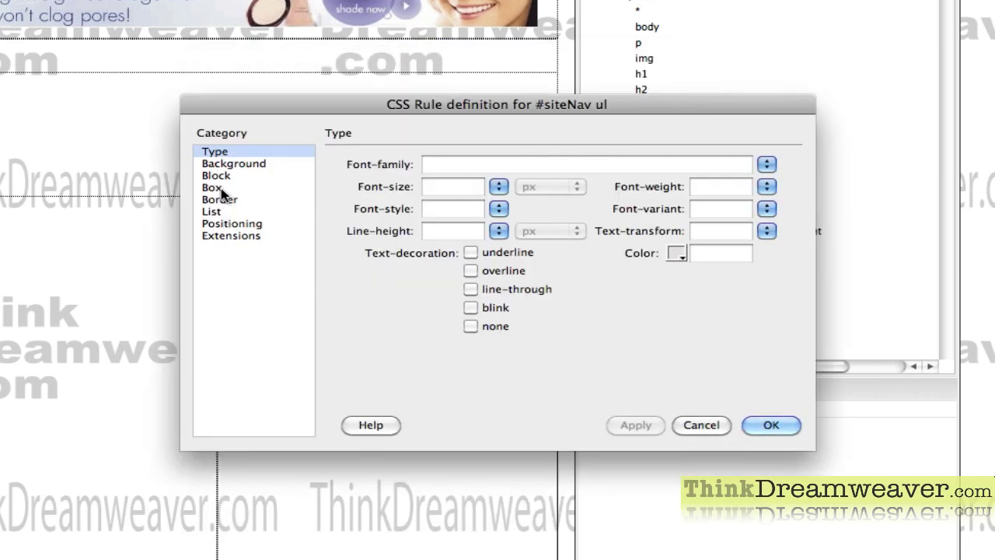
pyautogui.click(214, 212)
pyautogui.click(536, 164)
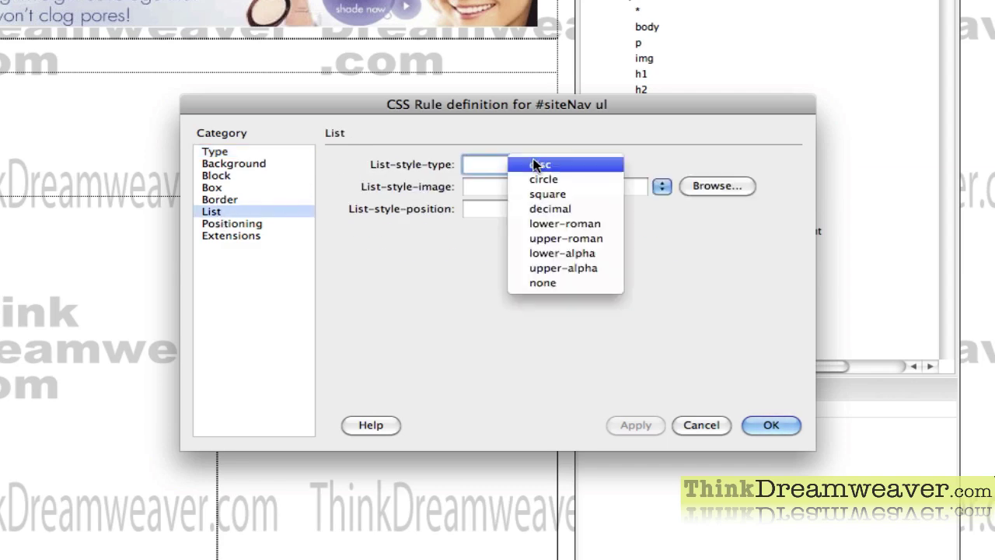
pyautogui.click(567, 282)
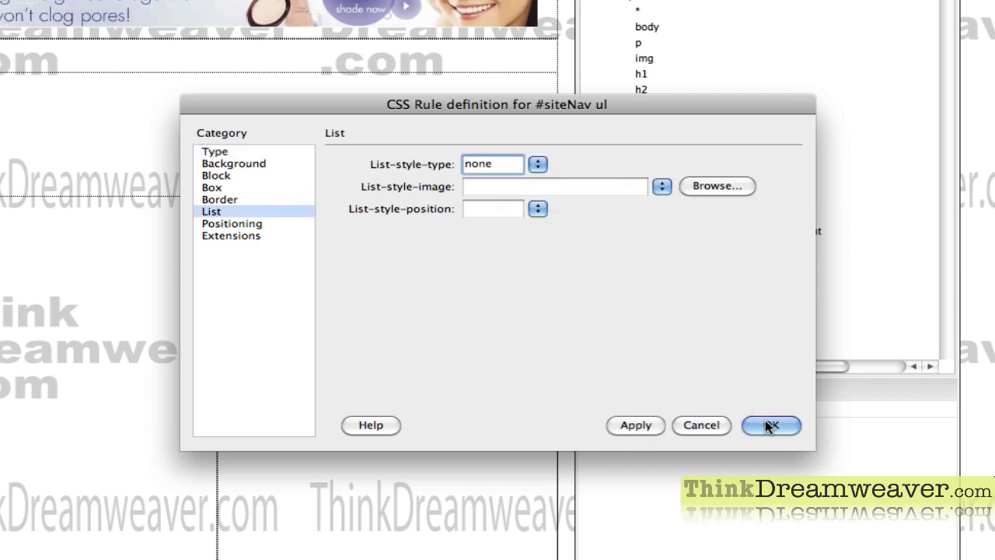
pyautogui.click(764, 423)
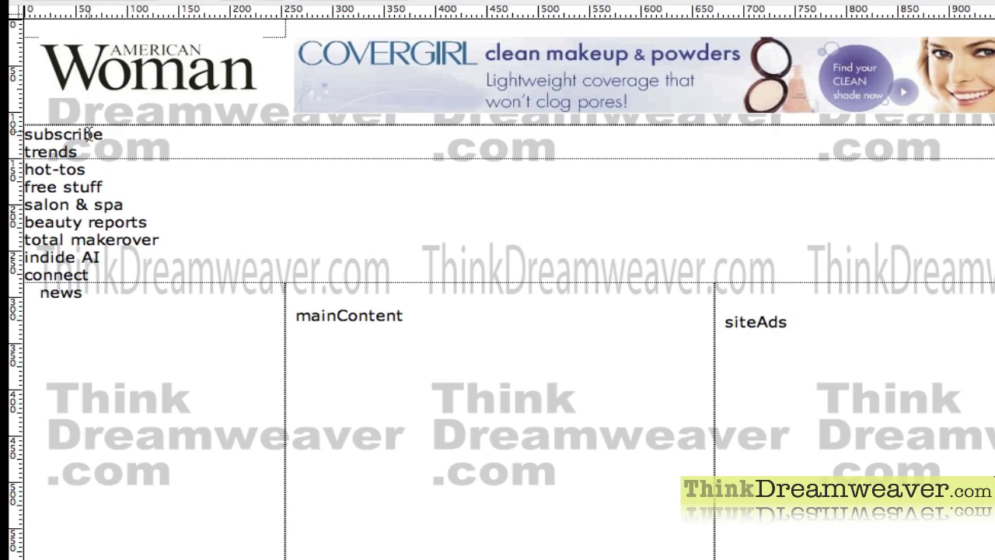
# Step: Turn every siteNav list entry from subscribe to connect into a placeholder link with the target #
pyautogui.doubleClick(89, 135)
pyautogui.press('super+c')
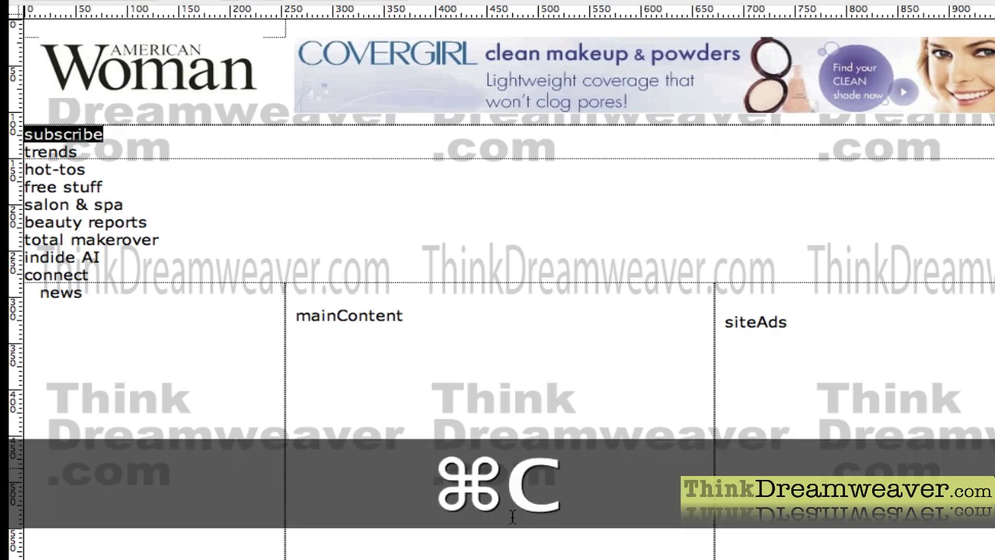
pyautogui.write('#')
pyautogui.press('Return')
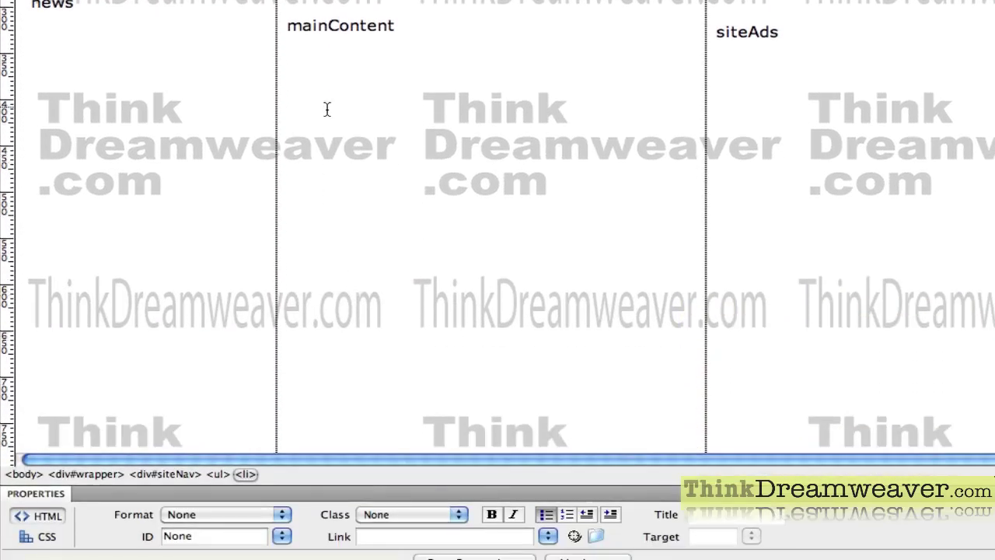
pyautogui.press('Up')
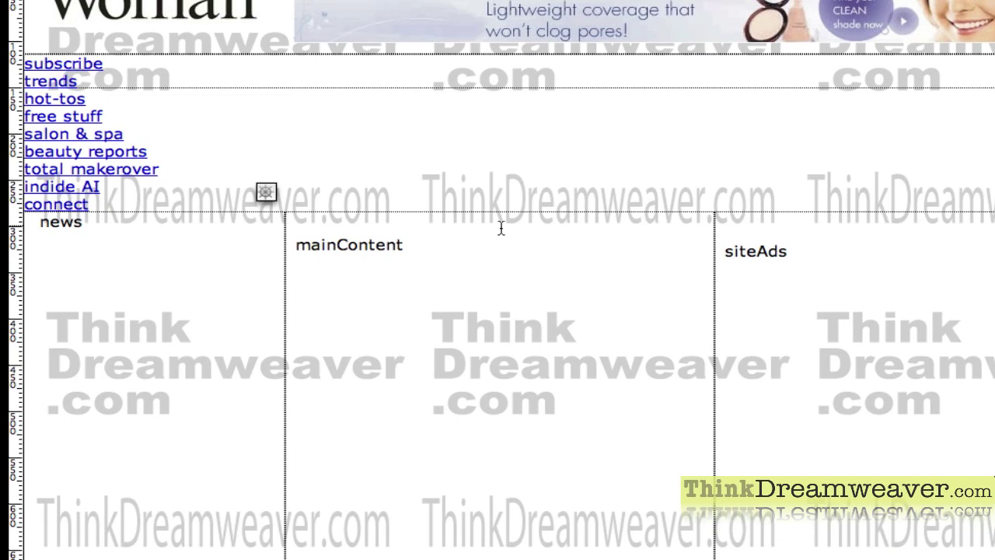
# Step: Create a compound CSS rule for the list items in the navigation, named #siteNav ul li and defined in this document only
pyautogui.click(88, 69)
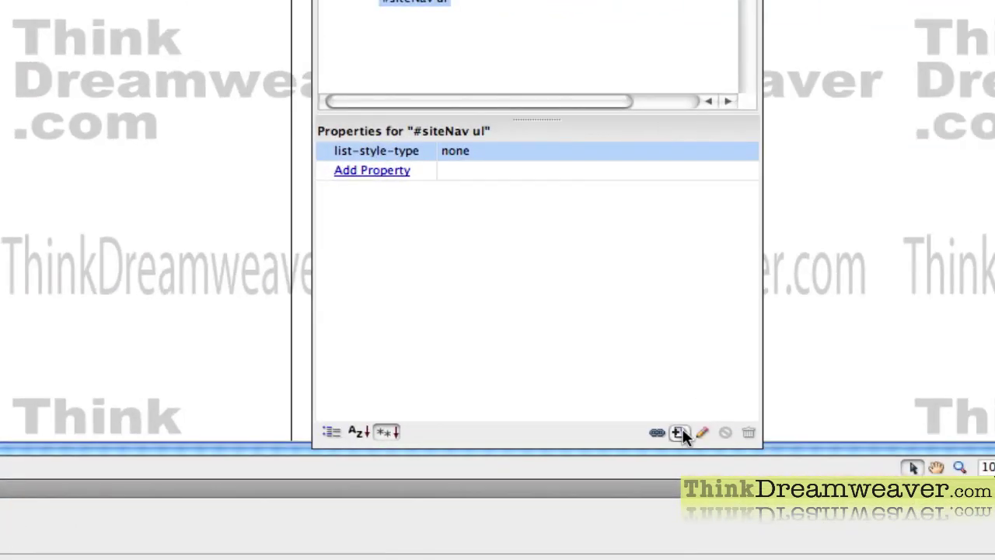
pyautogui.click(678, 433)
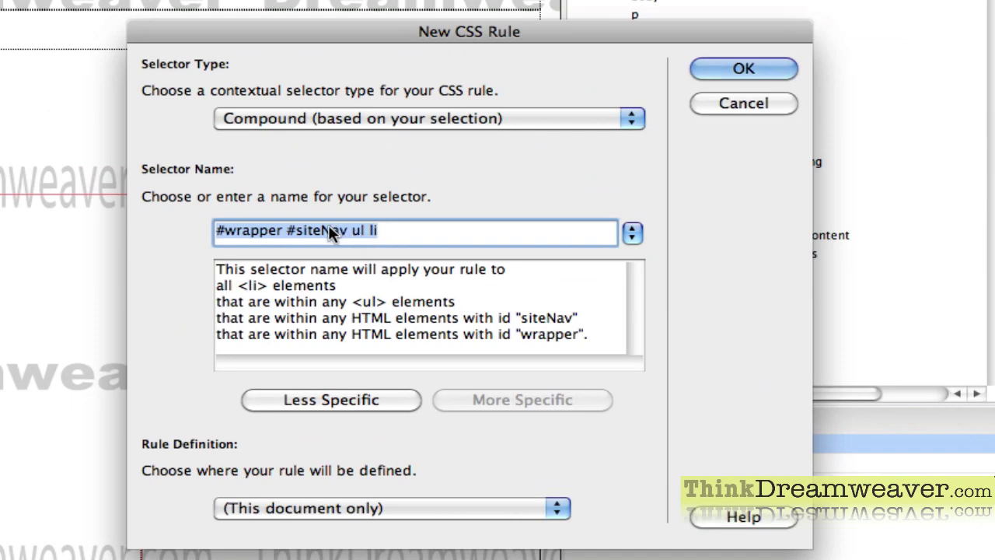
pyautogui.click(325, 401)
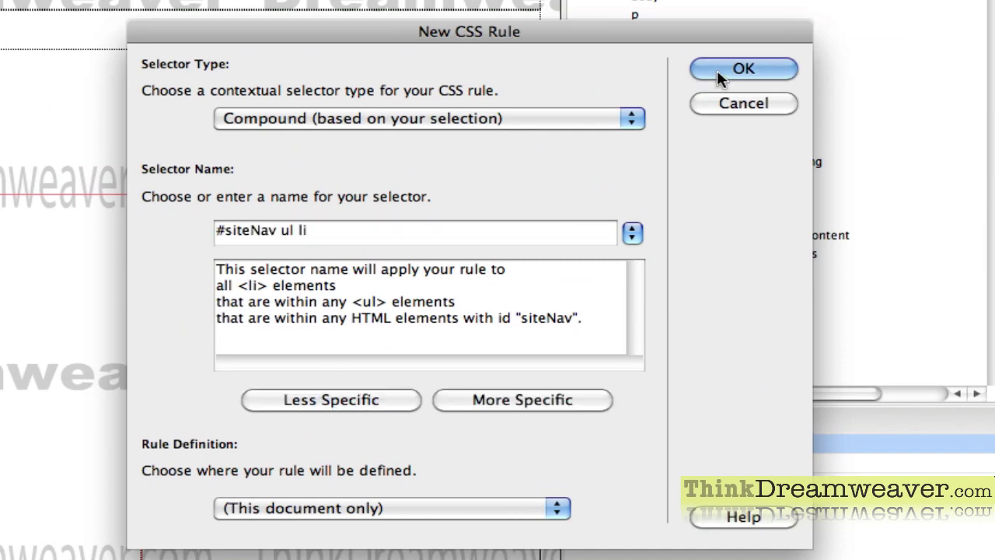
pyautogui.click(743, 68)
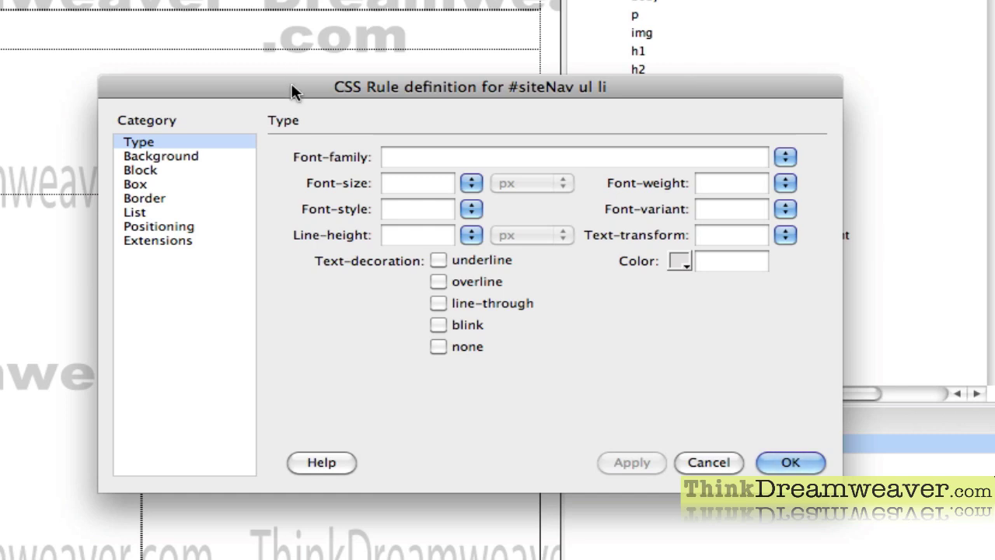
# Step: Set the float of the #siteNav ul li rule to left, apply the rule and save the page
pyautogui.click(152, 188)
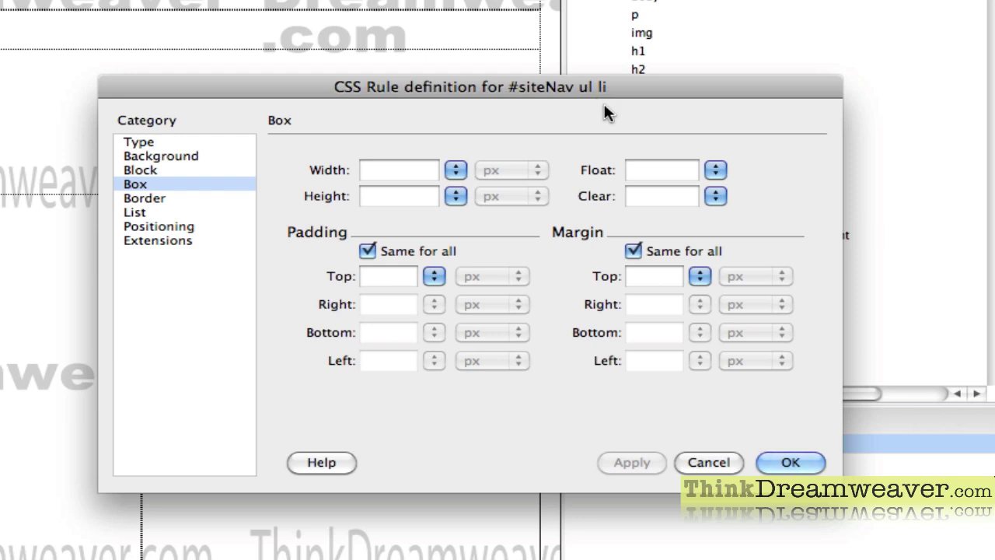
pyautogui.click(715, 169)
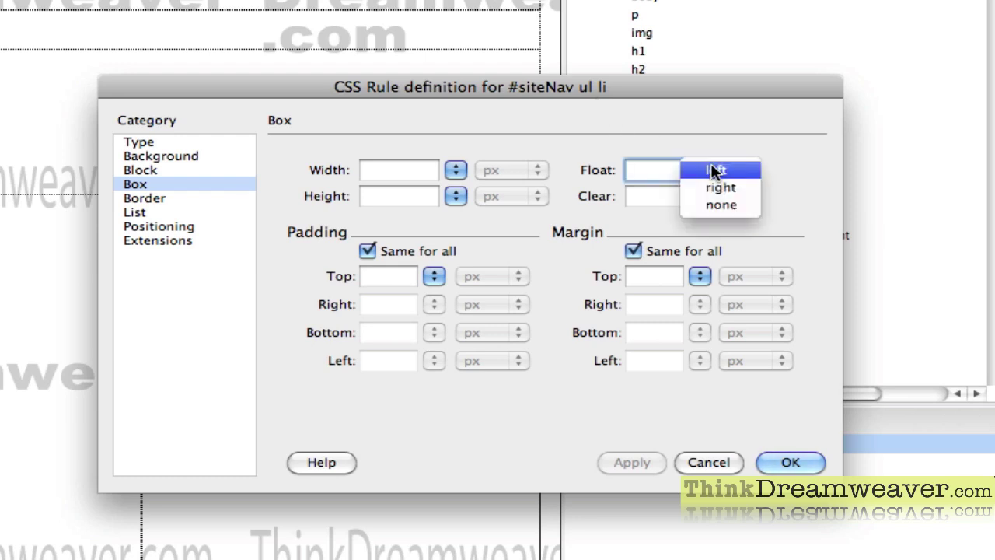
pyautogui.click(715, 167)
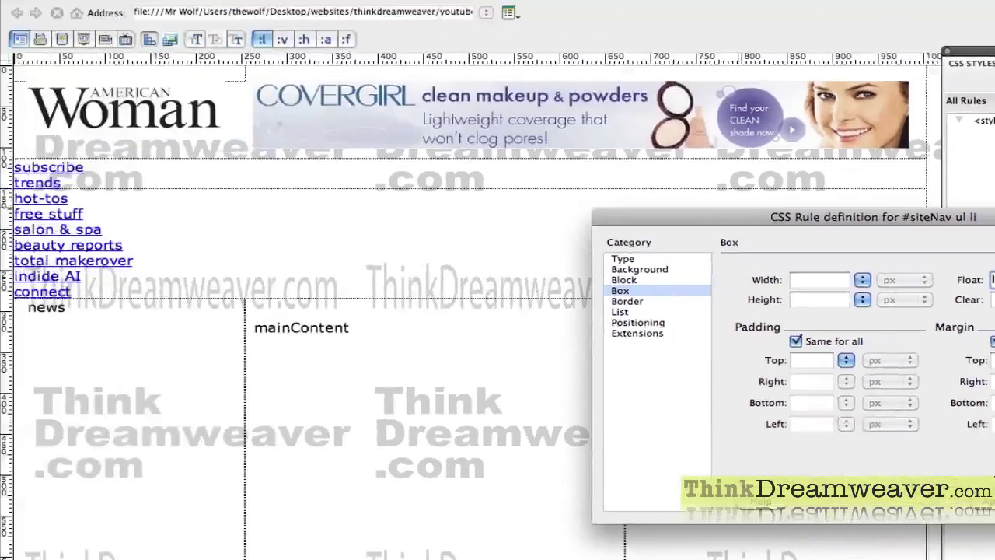
pyautogui.click(992, 502)
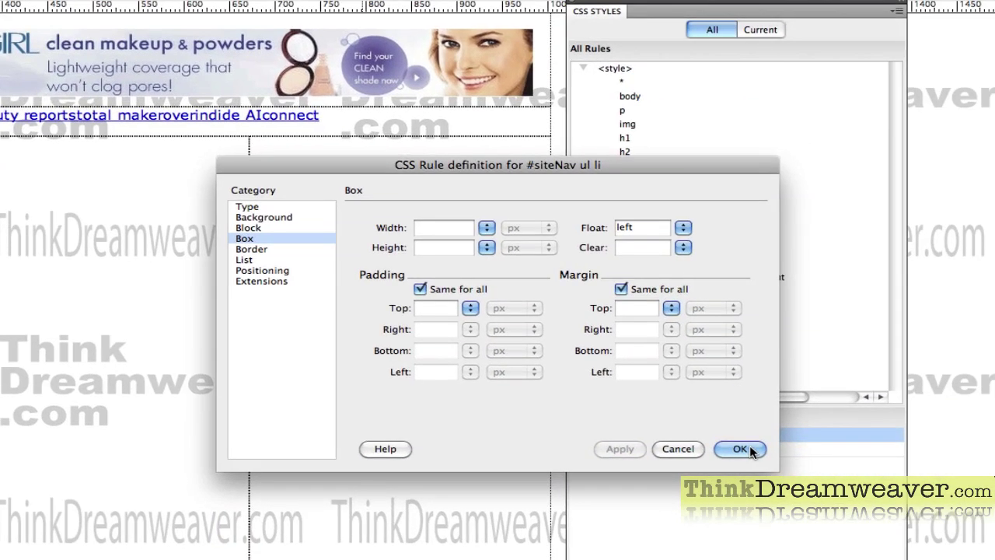
pyautogui.click(750, 509)
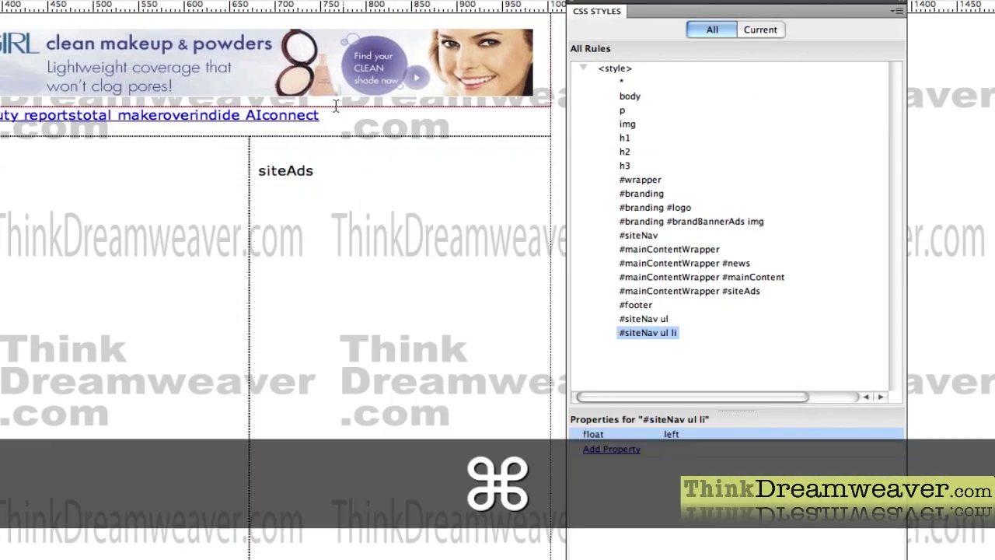
pyautogui.press('super+s')
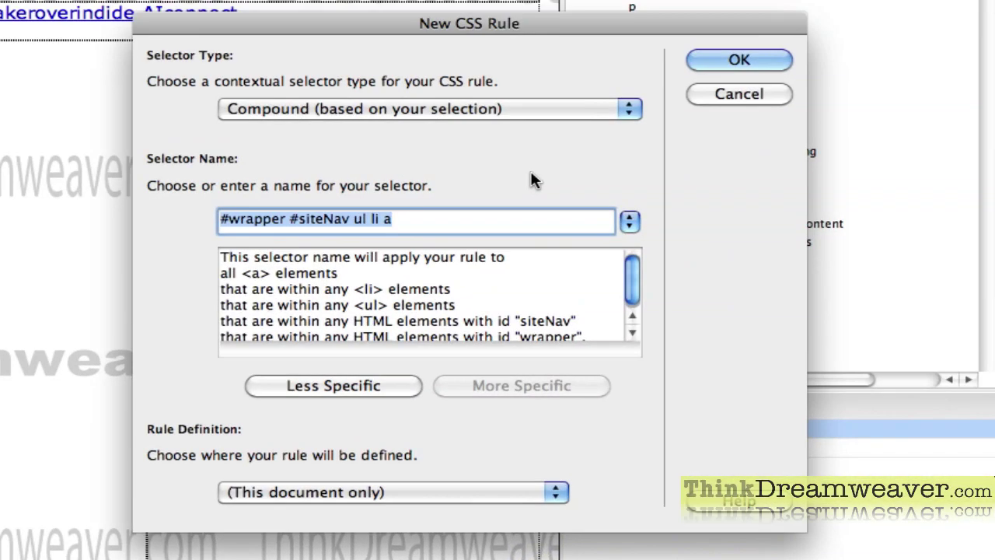
# Step: Create a compound CSS rule for the navigation links, named #siteNav ul li a and defined in this document only
pyautogui.click(363, 385)
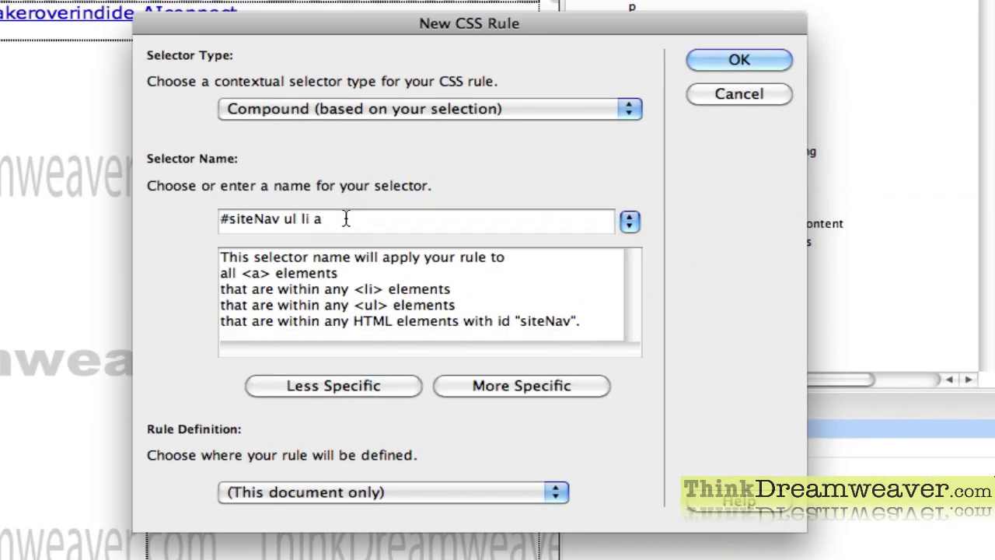
pyautogui.click(301, 220)
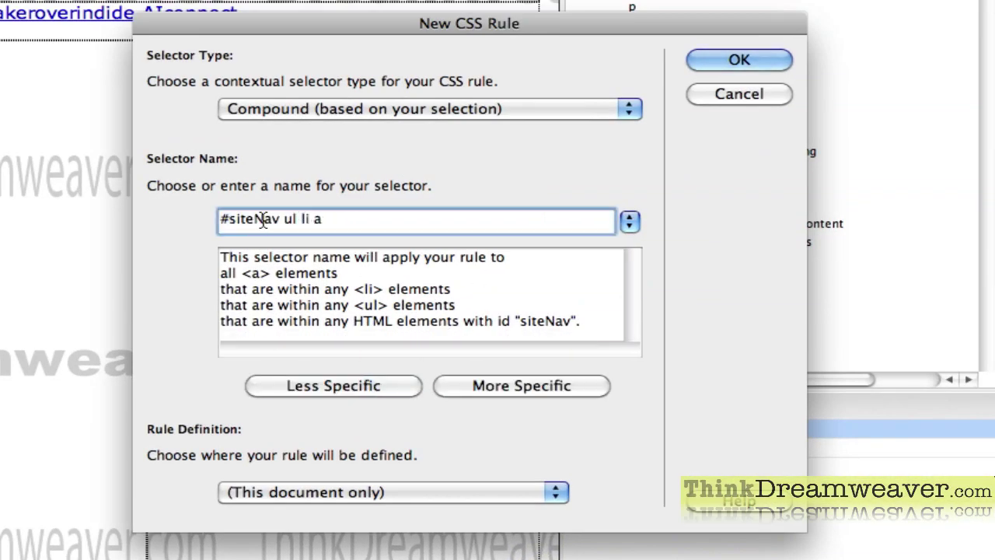
pyautogui.click(755, 60)
# Step: Give the #siteNav ul li a rule the color #FFF and text-decoration none, and save the page
pyautogui.click(676, 248)
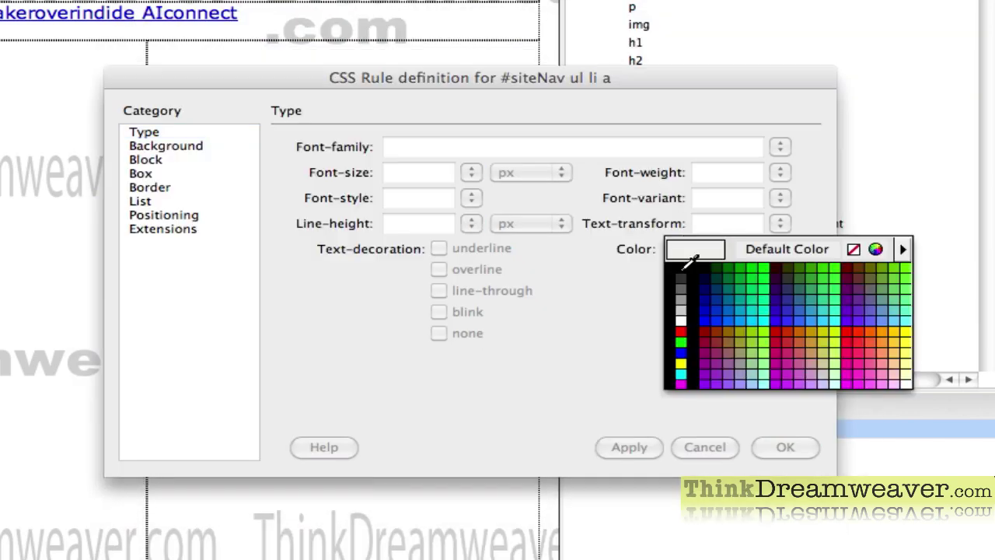
pyautogui.click(684, 315)
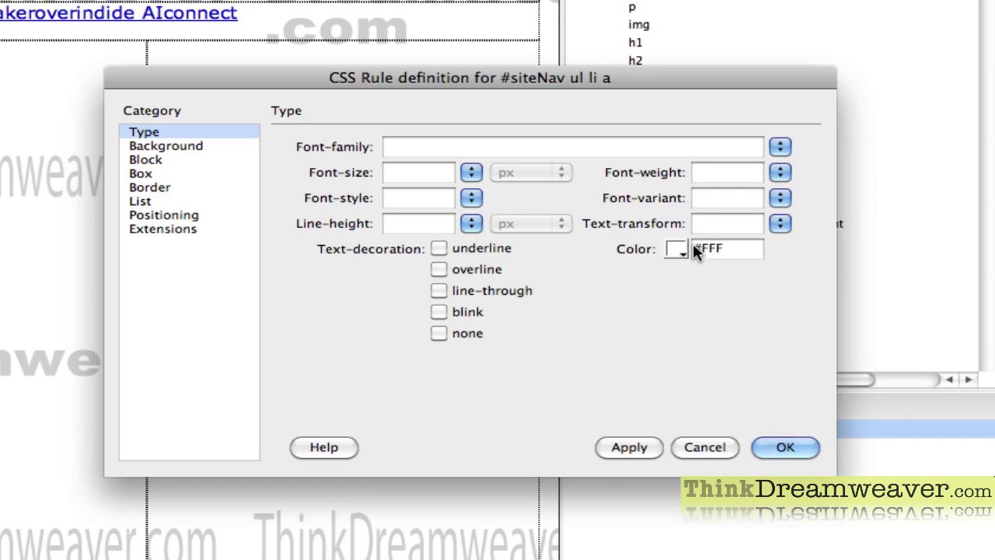
pyautogui.click(437, 333)
pyautogui.click(633, 446)
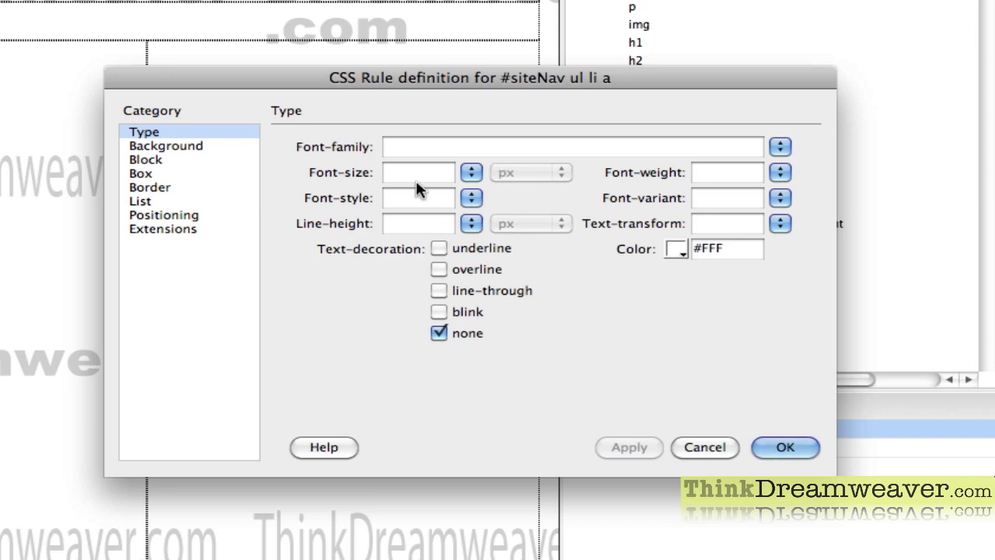
pyautogui.click(803, 449)
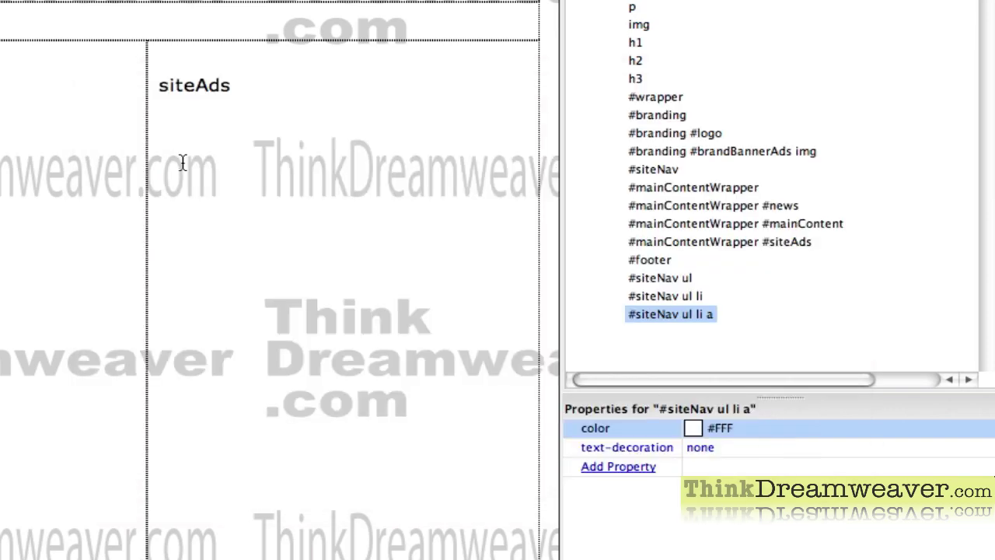
pyautogui.press('super+s')
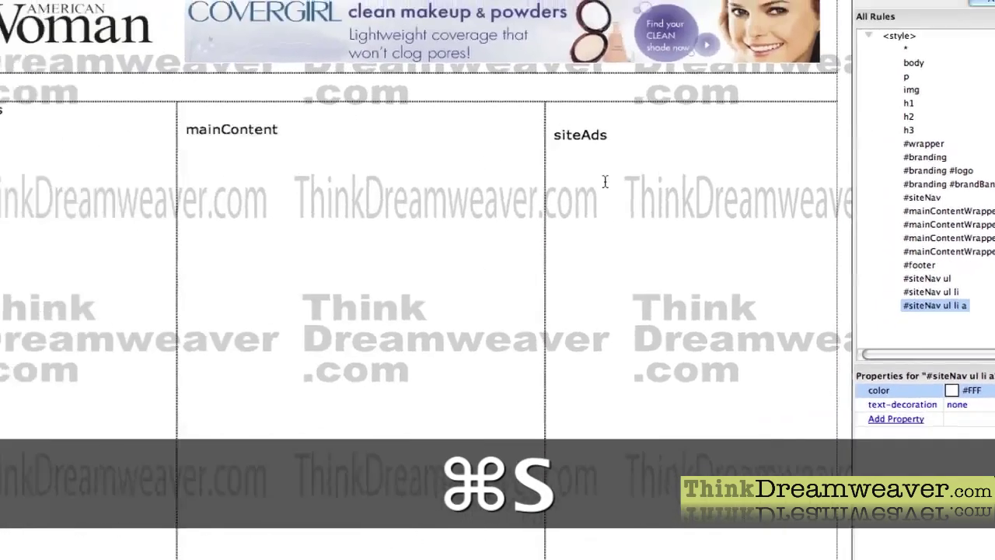